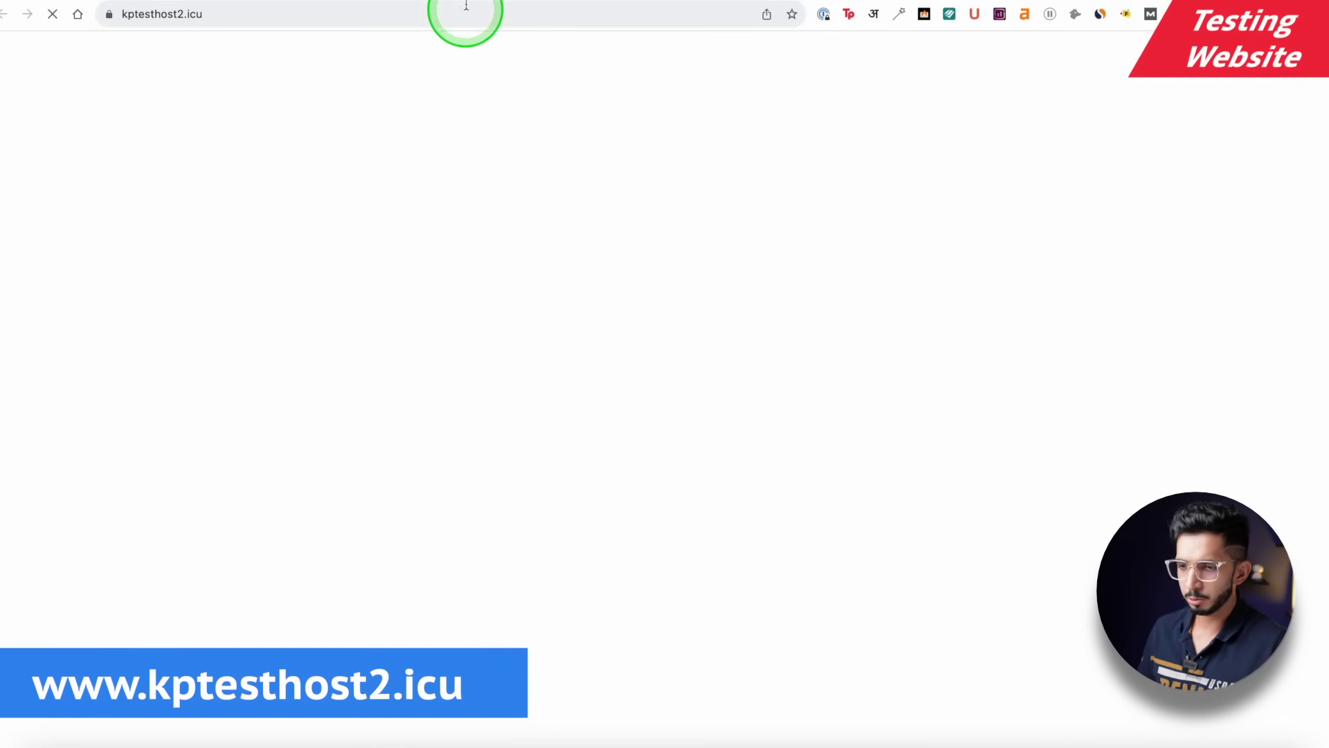
# - Look over the kptesthost2.icu test site's home page and switch to its Hostinger hosting dashboard
pyautogui.scroll(-4, 475, 296)
pyautogui.scroll(1, 474, 297)
pyautogui.scroll(3, 475, 296)
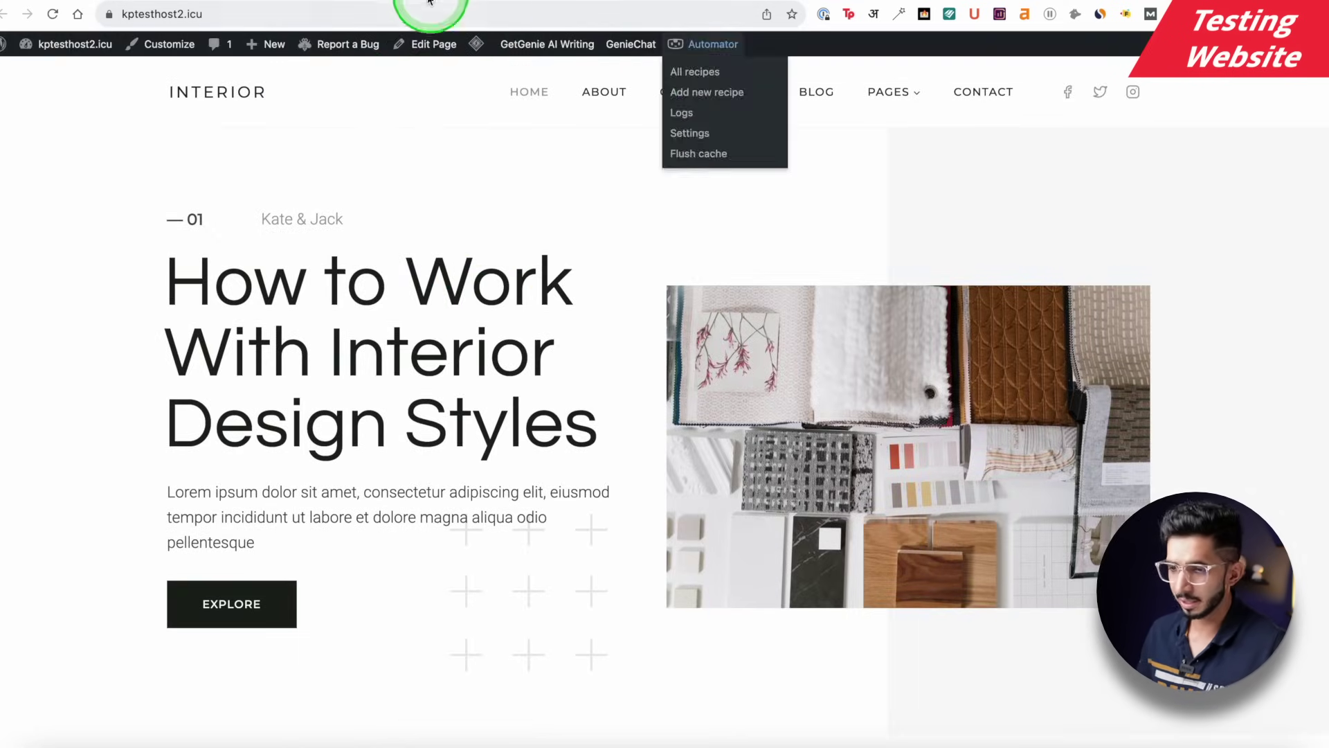
pyautogui.click(350, 1)
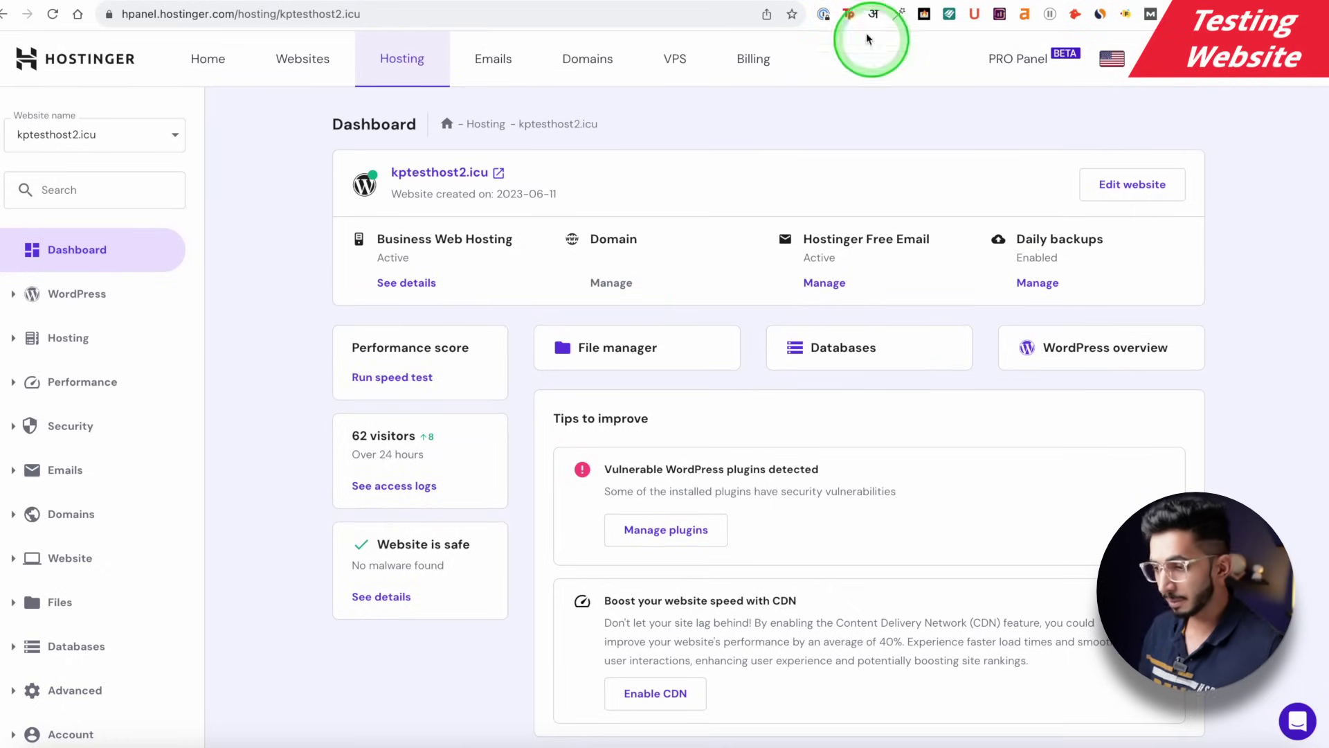
# - Switch to the AI Power website and read the plugin's description and its list of supported AI models
pyautogui.click(837, 3)
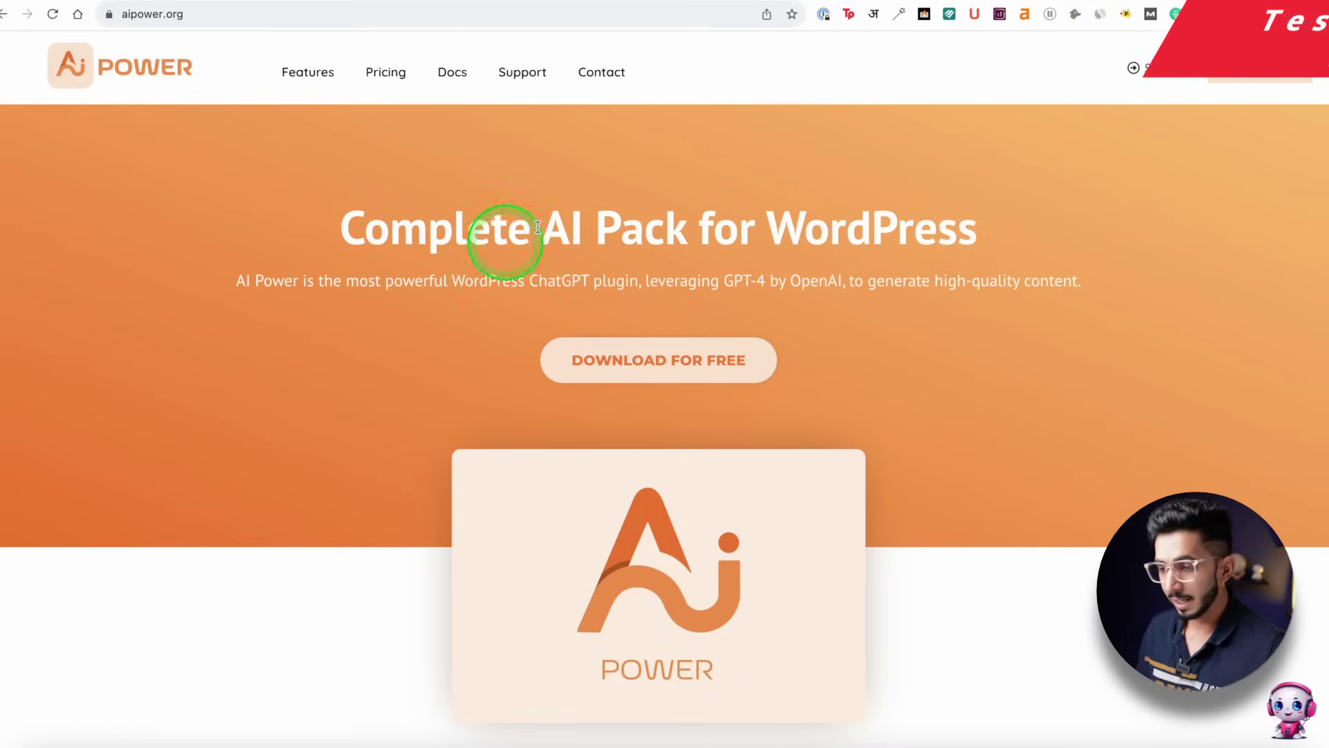
pyautogui.scroll(-3, 457, 269)
pyautogui.scroll(-3, 457, 272)
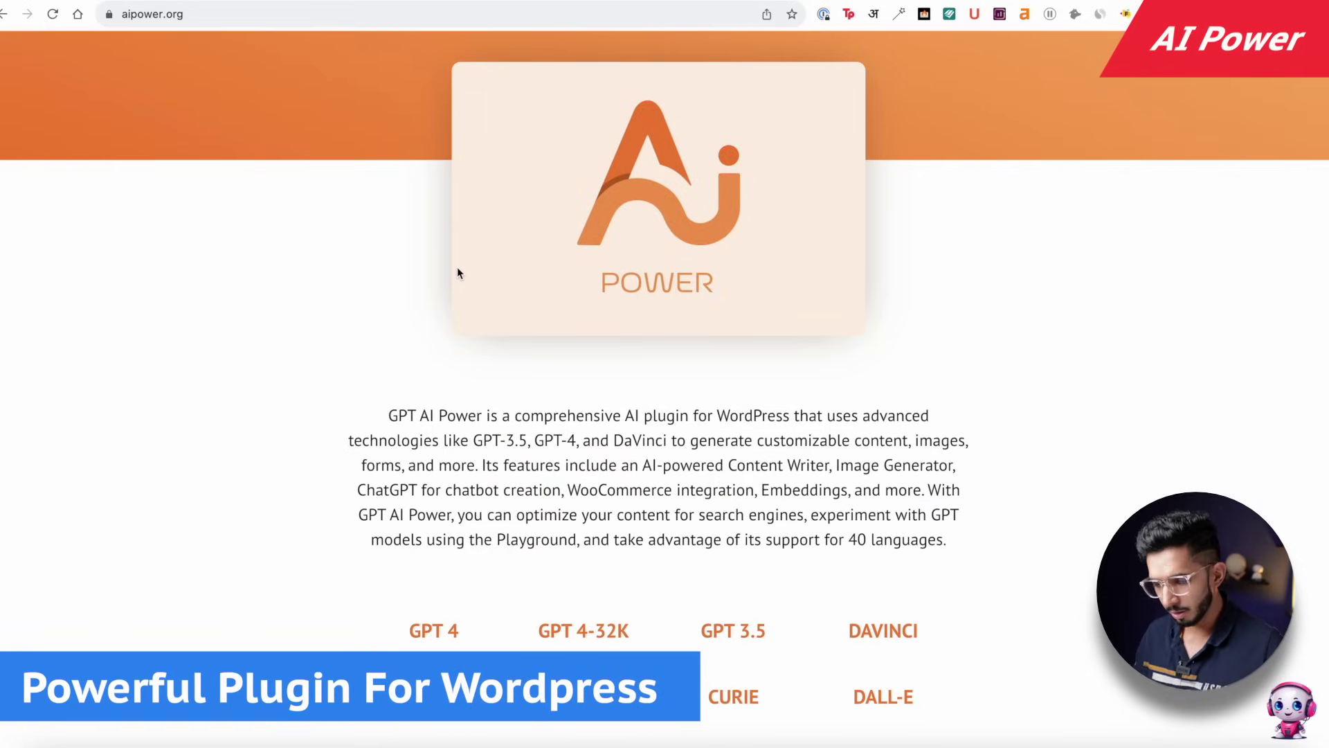
pyautogui.scroll(-1, 457, 272)
pyautogui.scroll(-3, 456, 272)
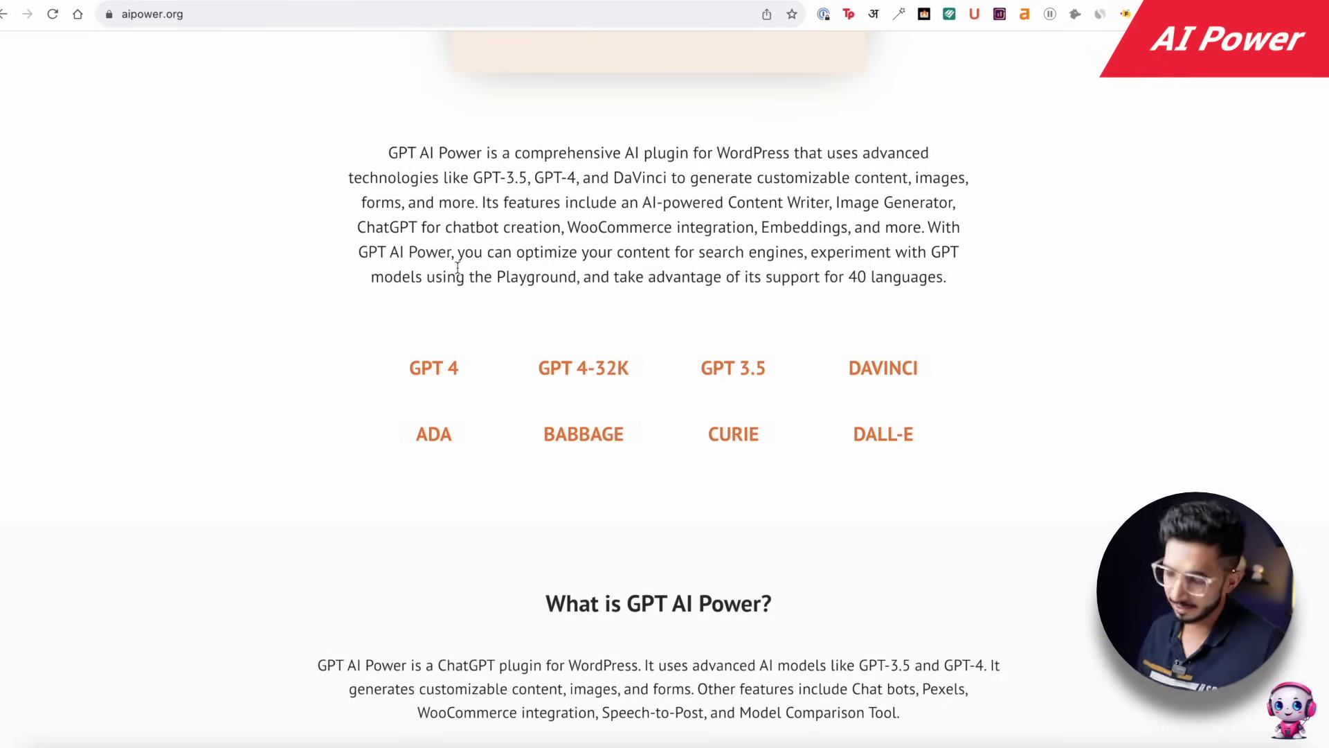
pyautogui.scroll(-9, 457, 268)
pyautogui.scroll(9, 452, 250)
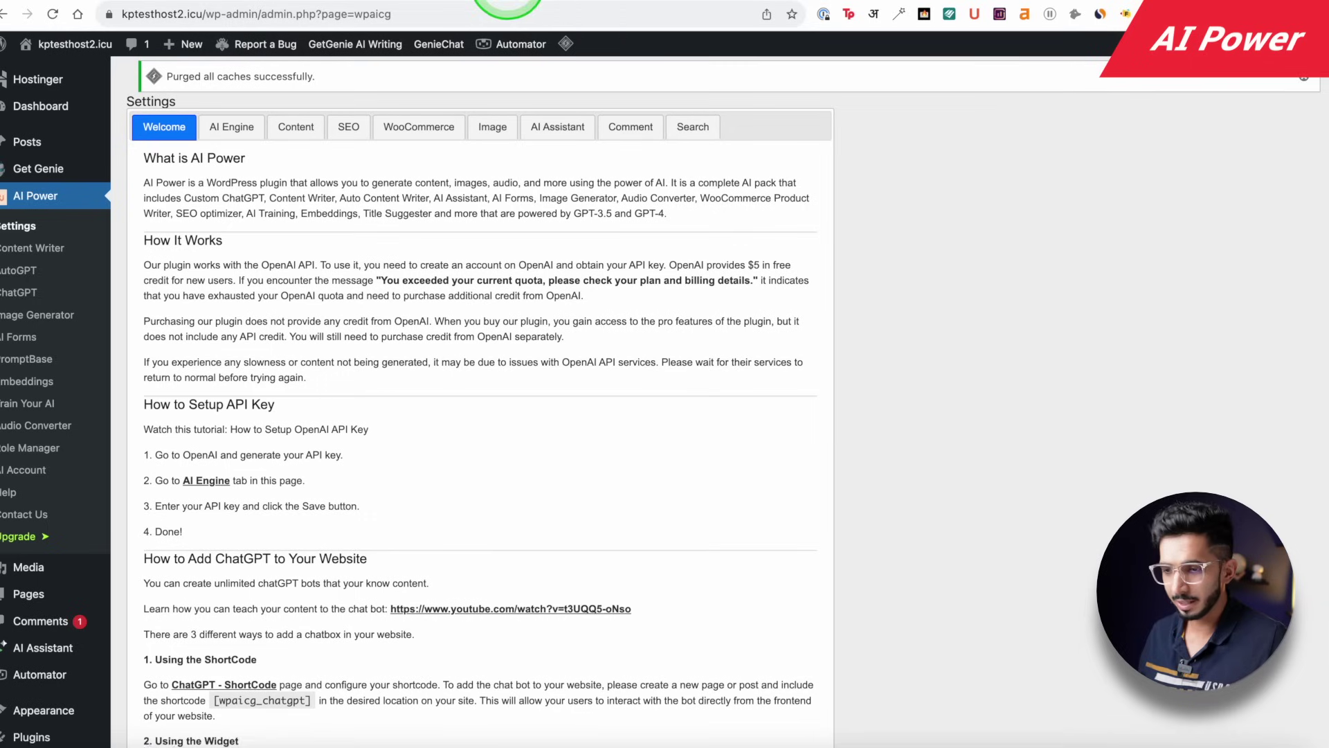
# - Open the AI Engine settings of the AI Power plugin and go to the API key field
pyautogui.click(25, 227)
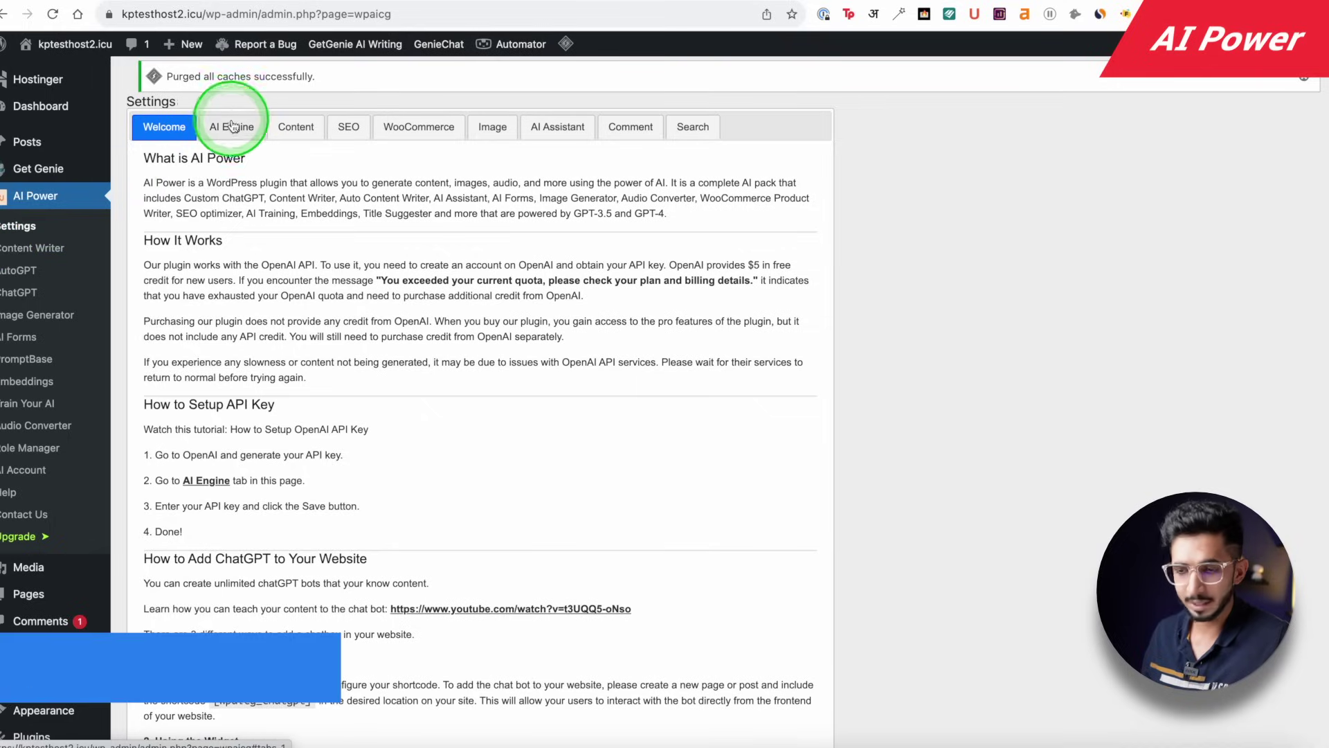
pyautogui.click(231, 127)
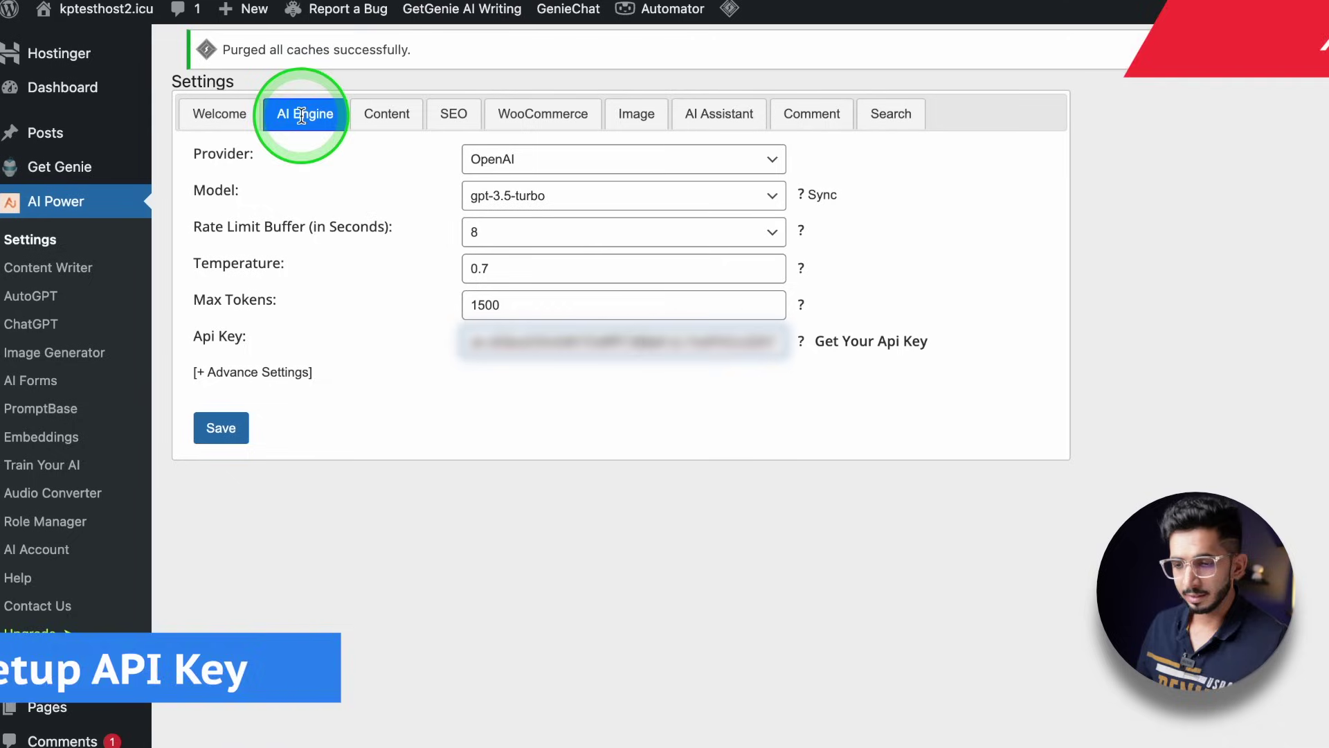
pyautogui.click(545, 340)
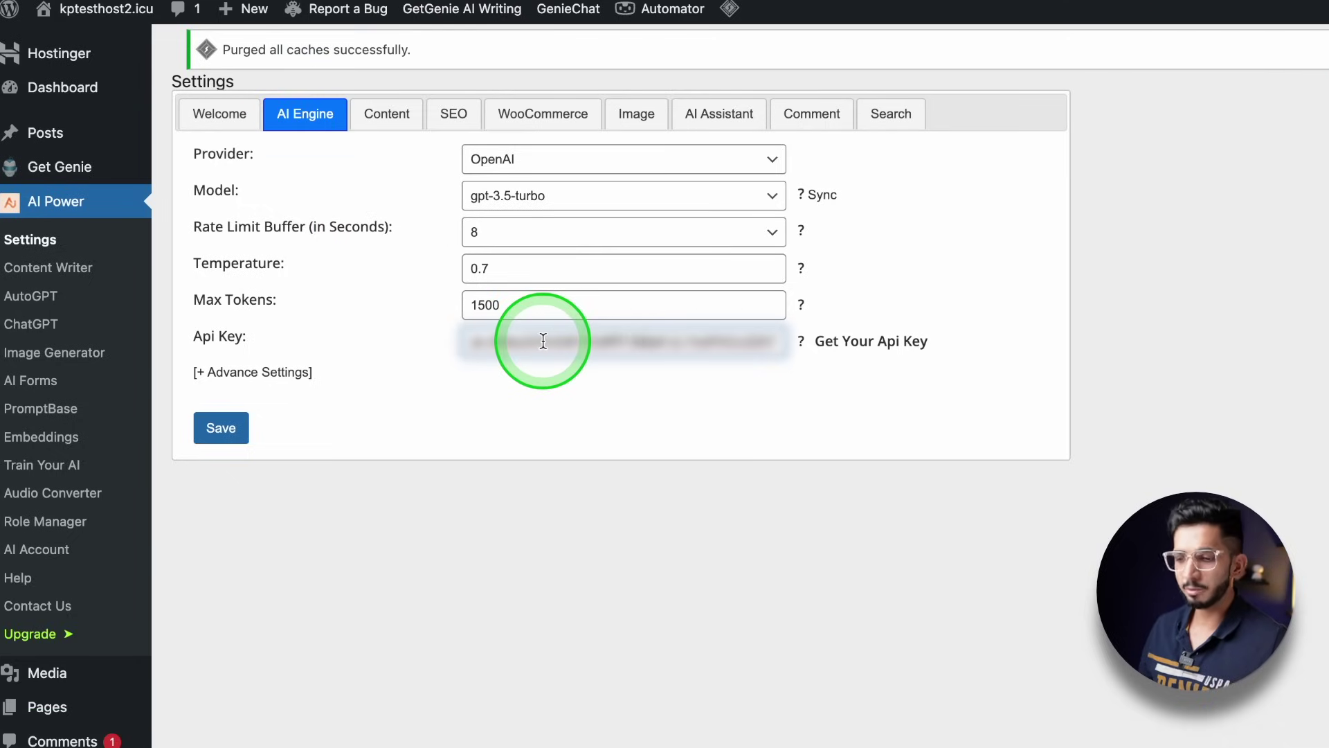
# - Switch to the OpenAI platform and view the account's API keys page
pyautogui.click(1325, 132)
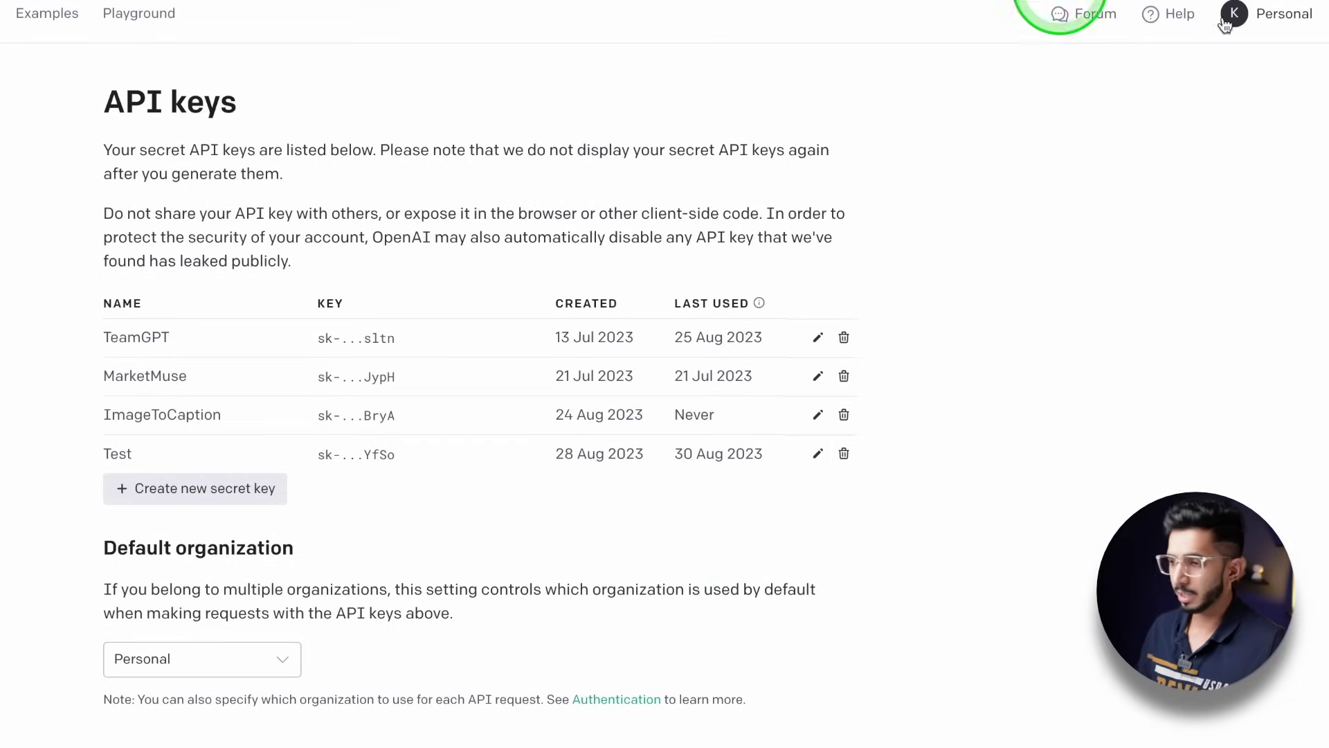
pyautogui.click(1266, 26)
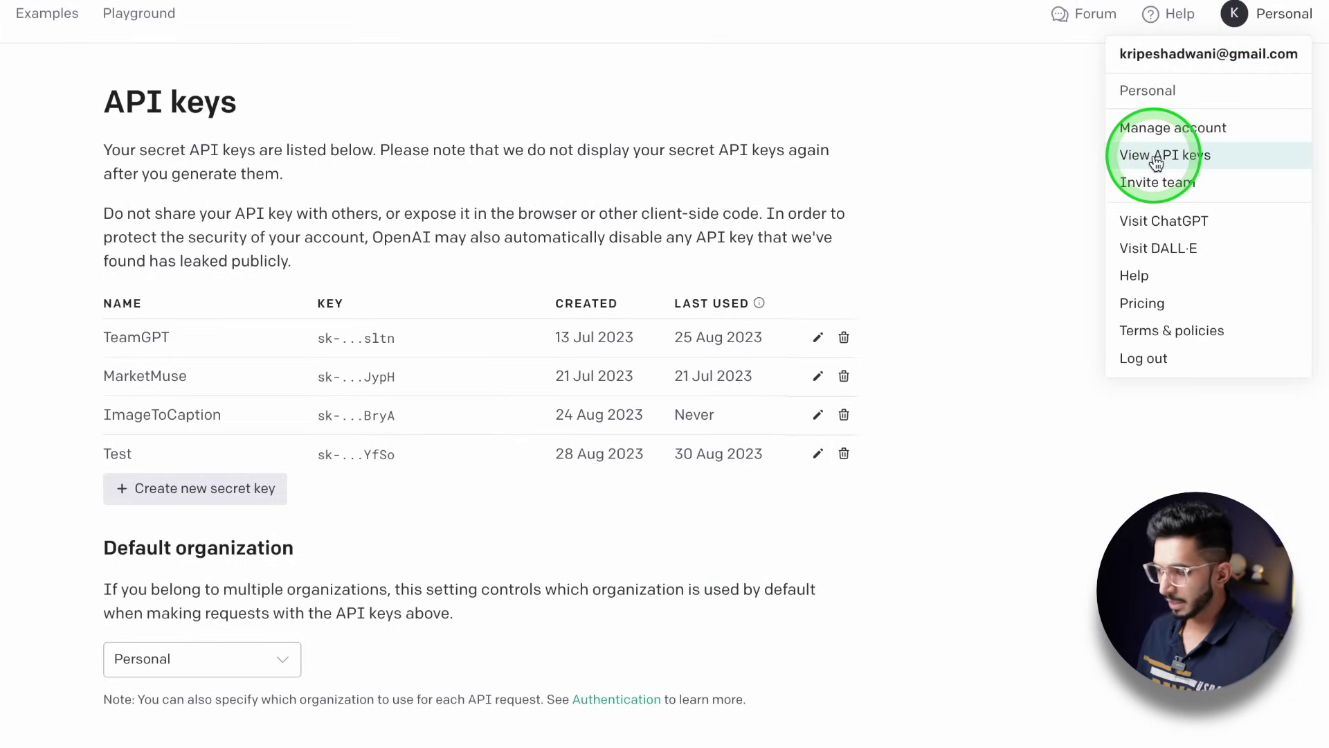
pyautogui.click(397, 177)
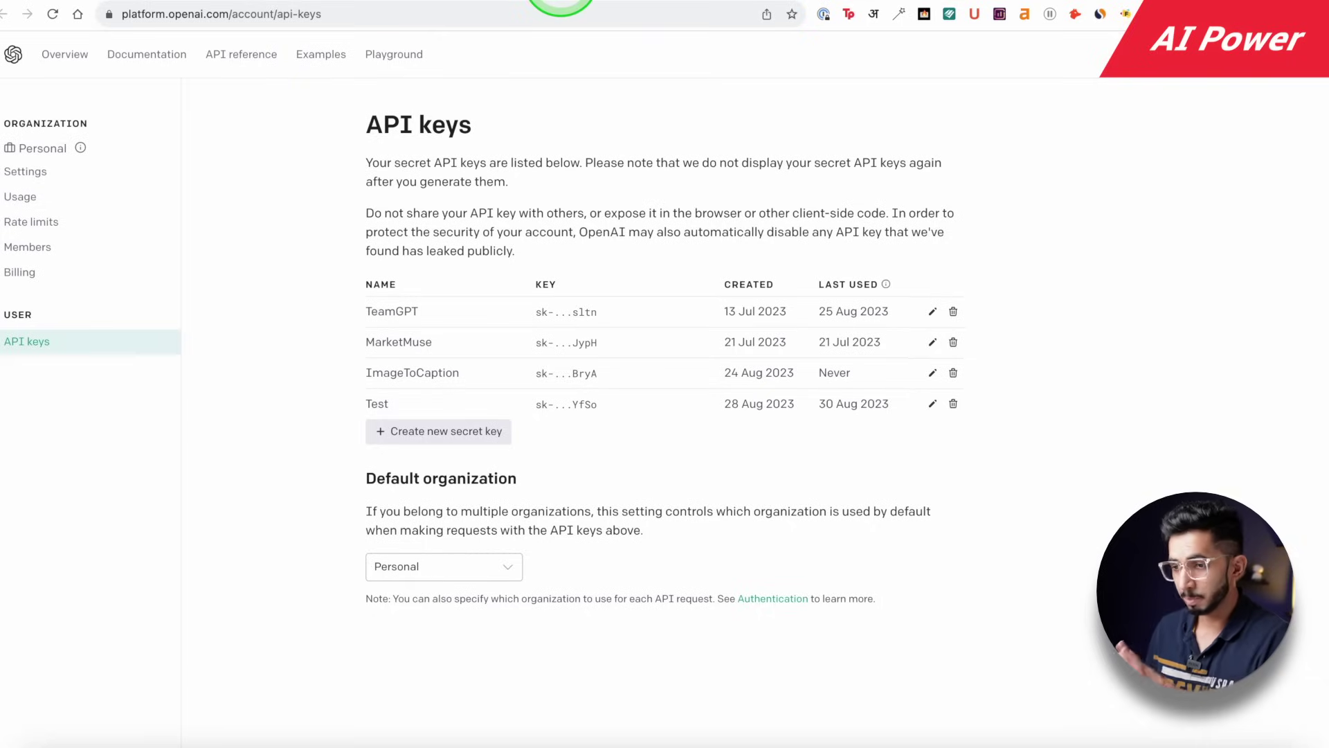
# - Return to the plugin's AI Engine settings and save them with OpenAI as the provider and gpt-3.5-turbo as the model
pyautogui.click(561, 1)
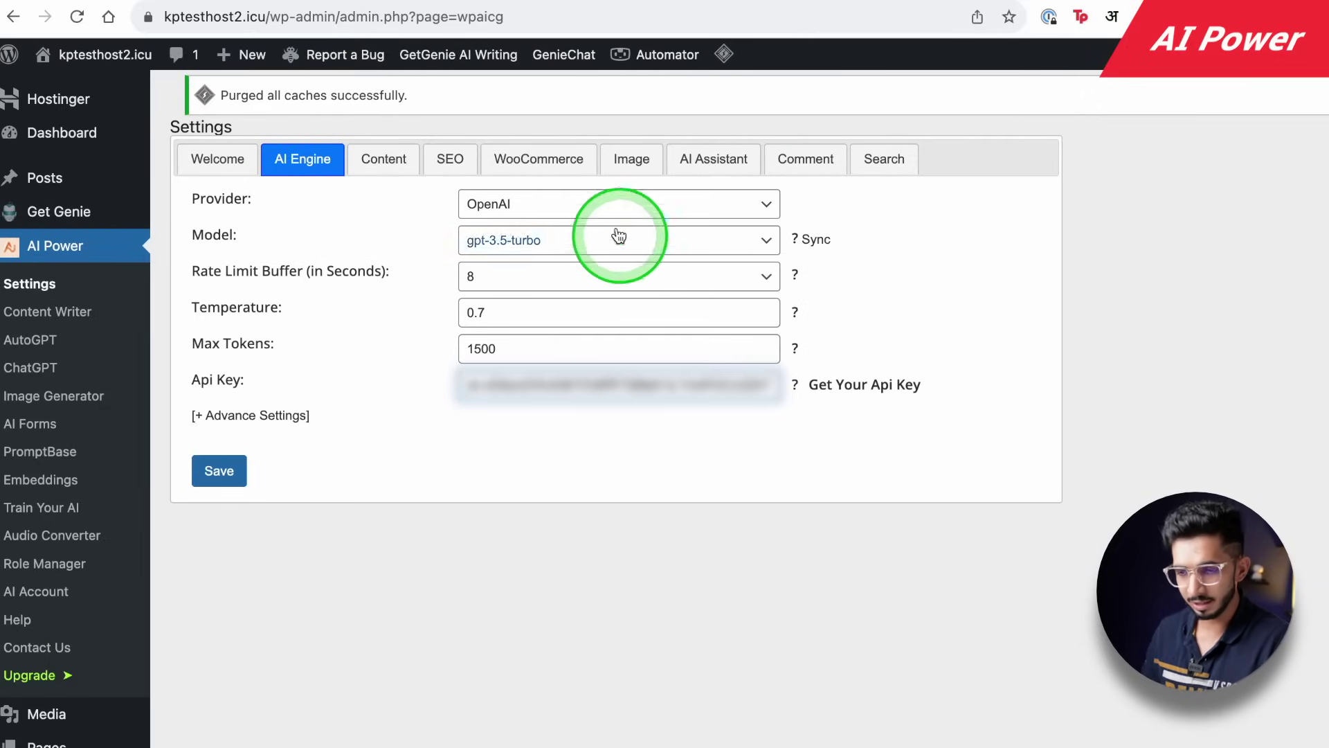
pyautogui.click(587, 203)
pyautogui.click(562, 220)
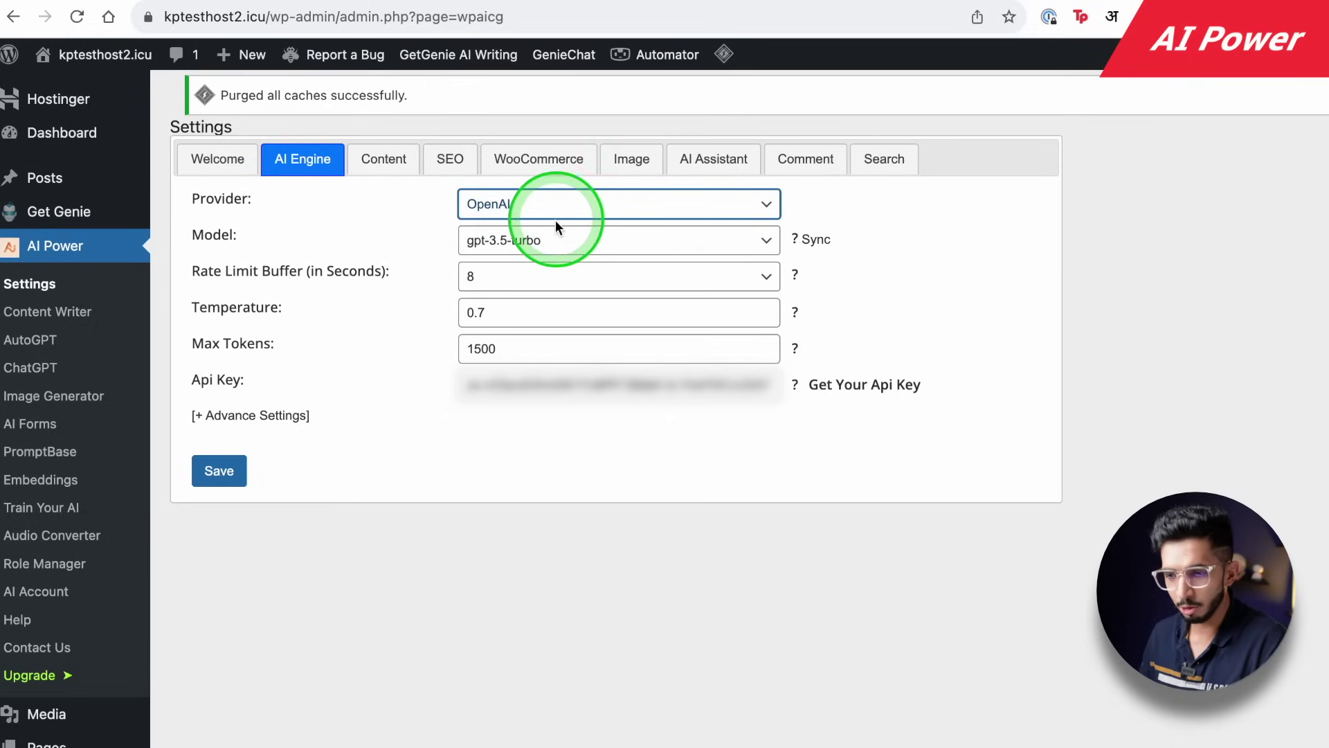
pyautogui.click(558, 239)
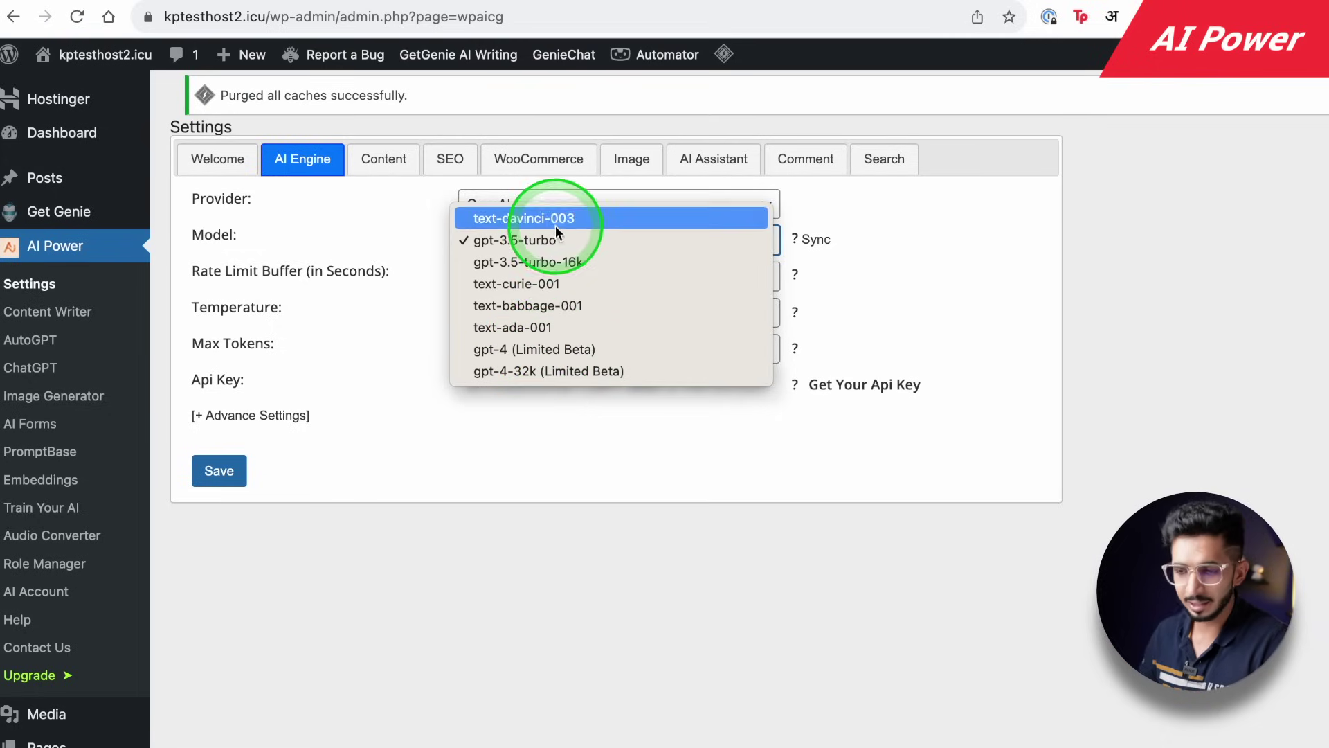
pyautogui.click(398, 294)
pyautogui.click(217, 473)
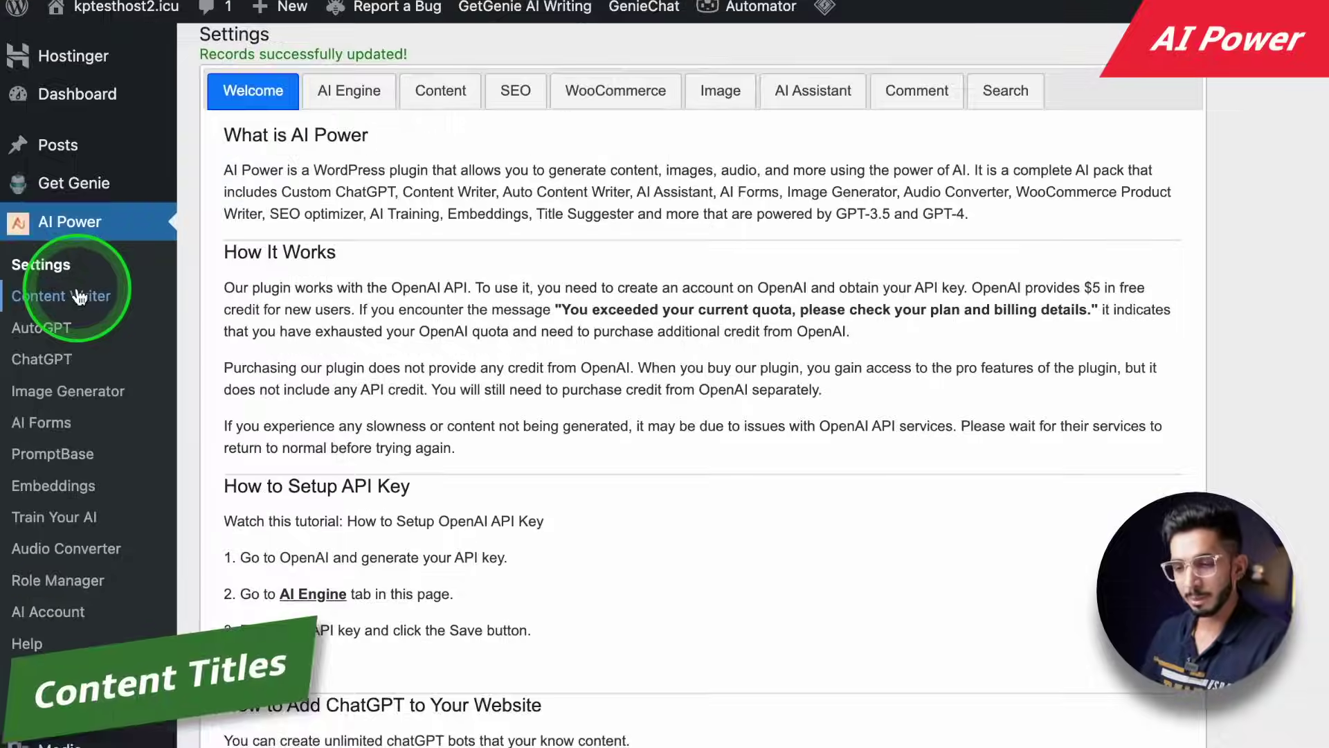
# - Open AI Power's Content Writer in Custom Mode
pyautogui.click(80, 296)
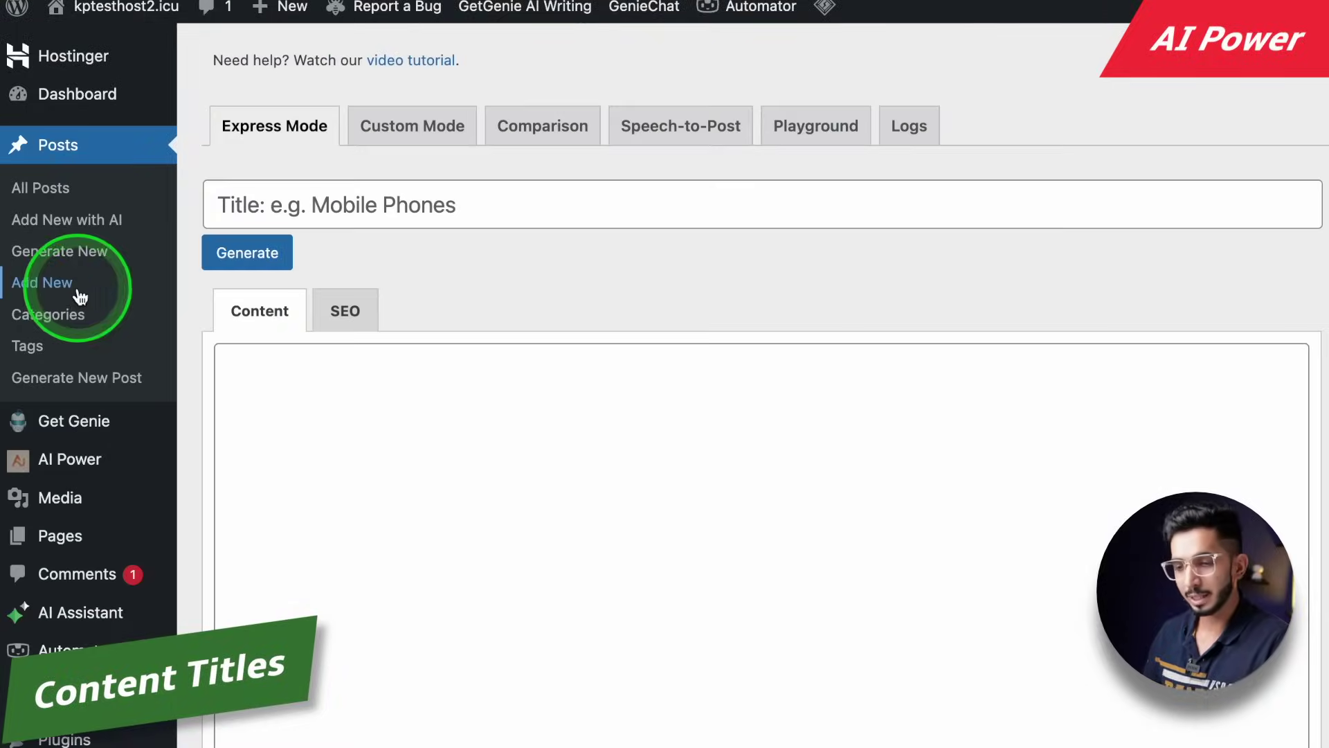
pyautogui.click(384, 383)
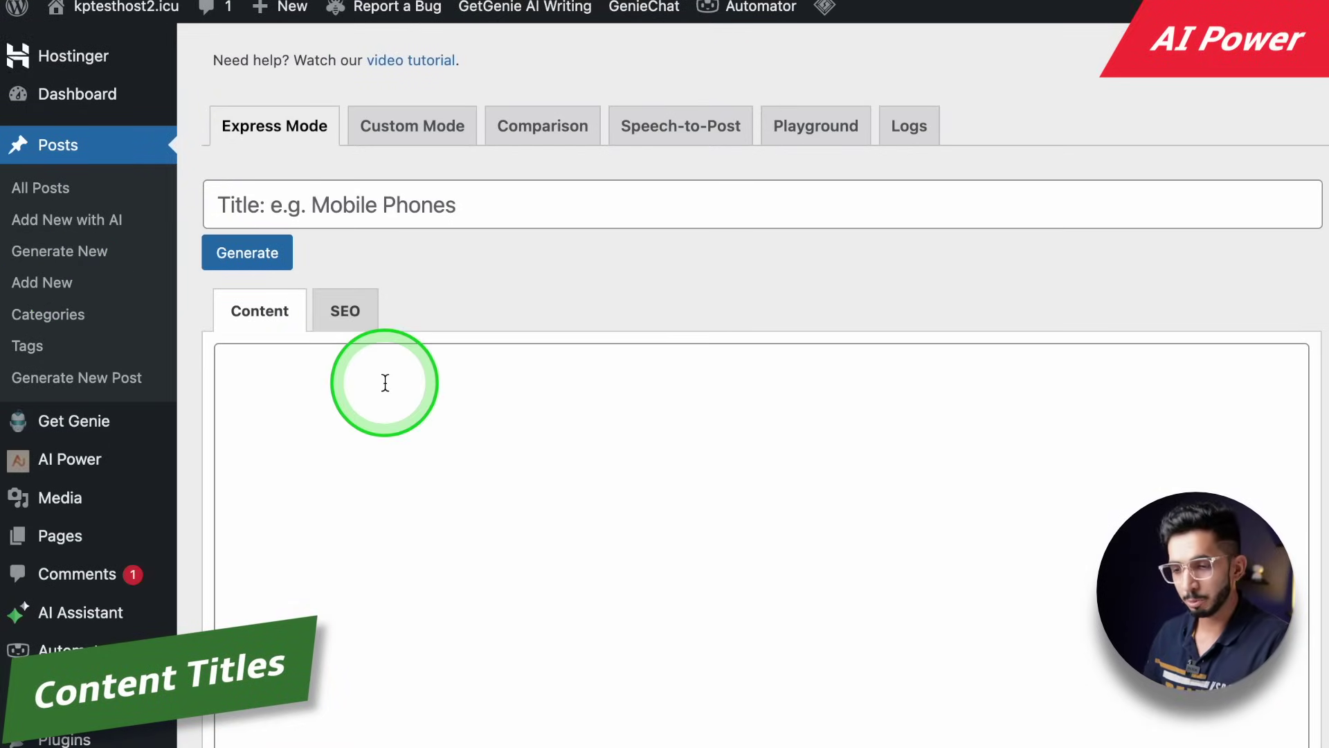
pyautogui.click(386, 129)
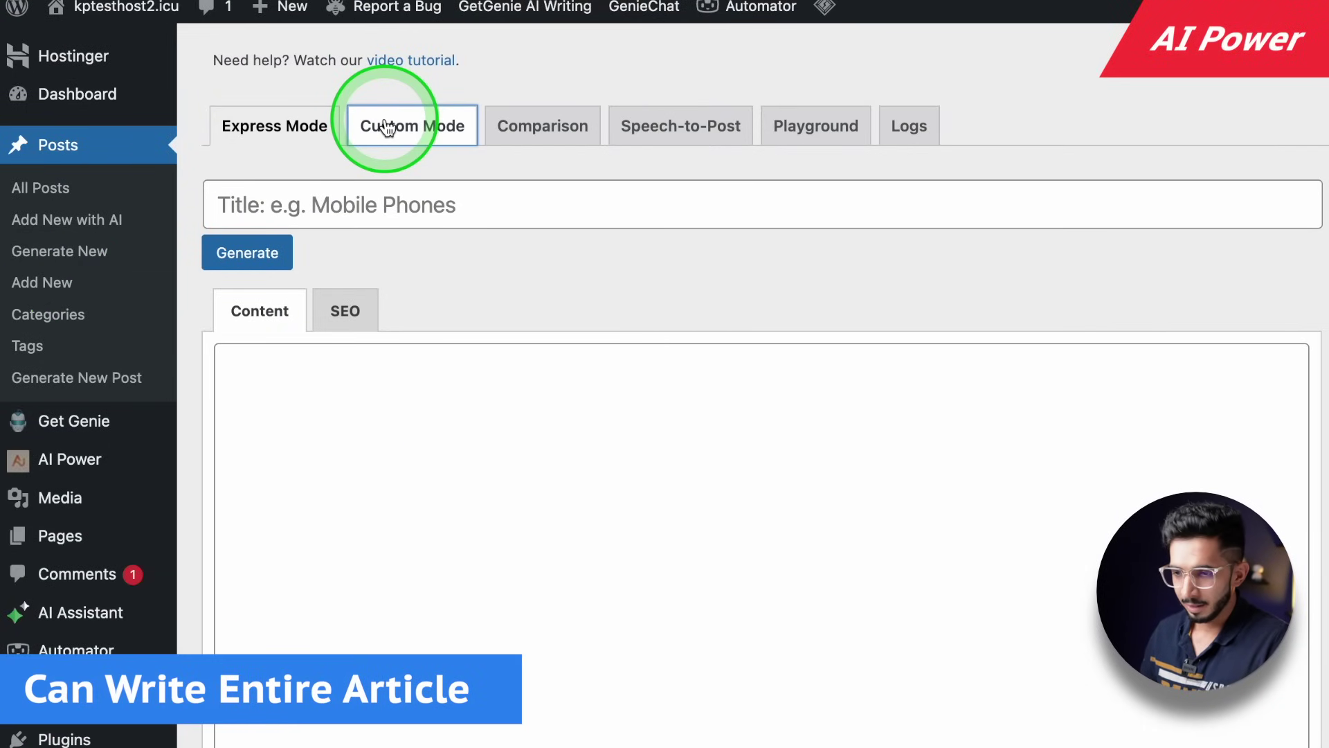
# - Suggest five titles for the topic "Types of Coffee Beans" and use "From Arabica to Robusta: Understanding the Varieties of Coffee Beans"
pyautogui.click(374, 223)
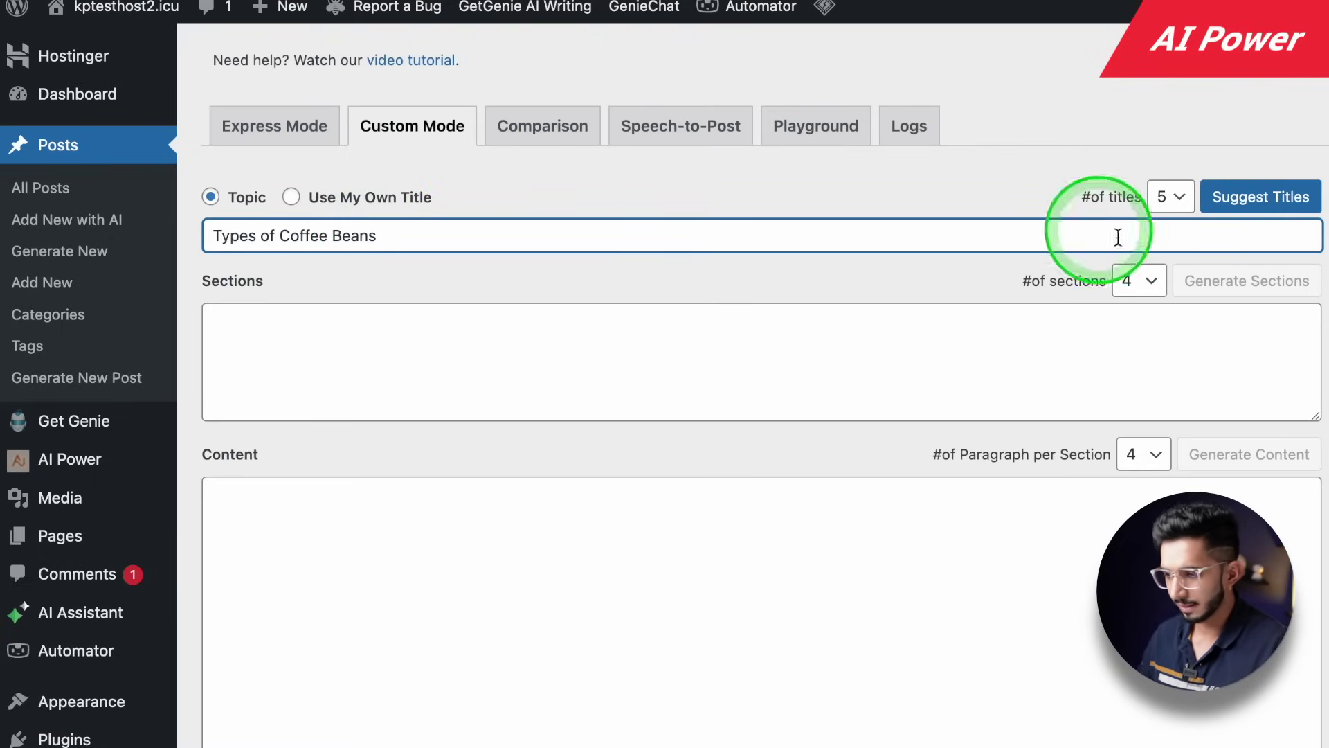
pyautogui.click(1243, 200)
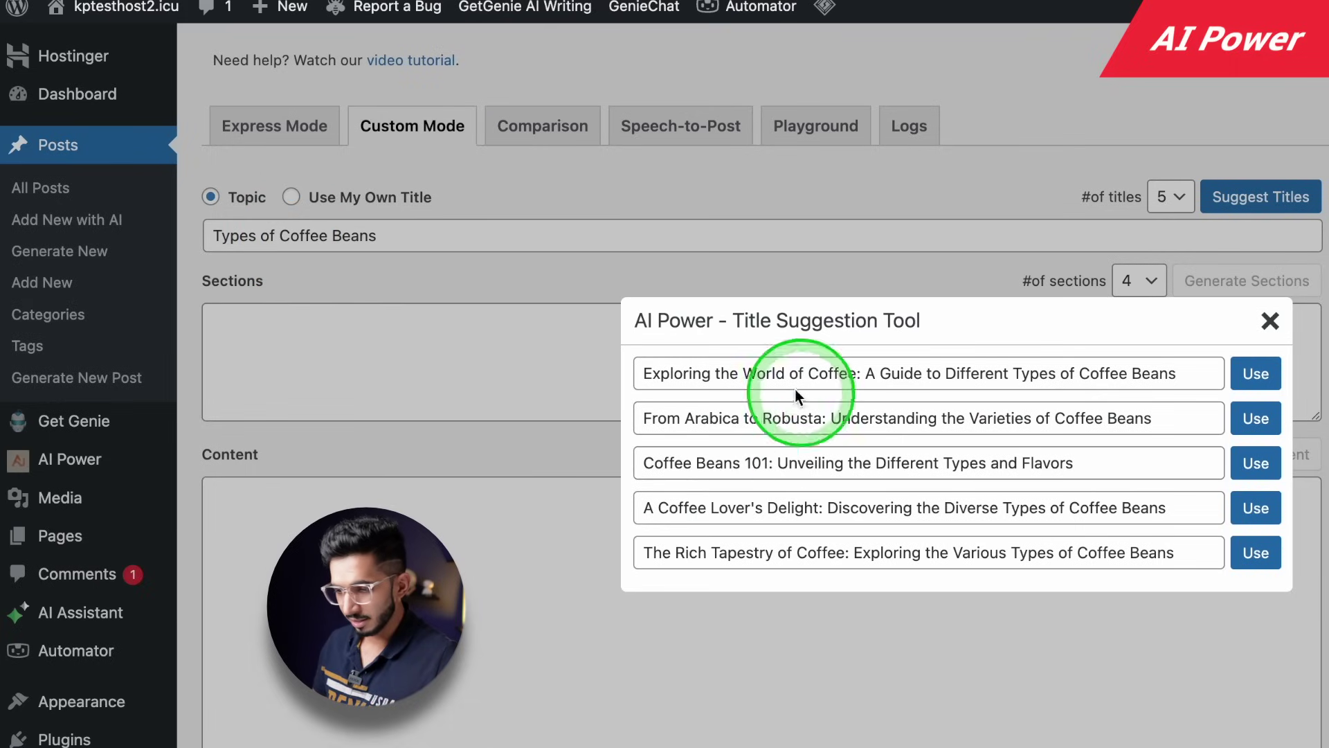
pyautogui.click(1254, 418)
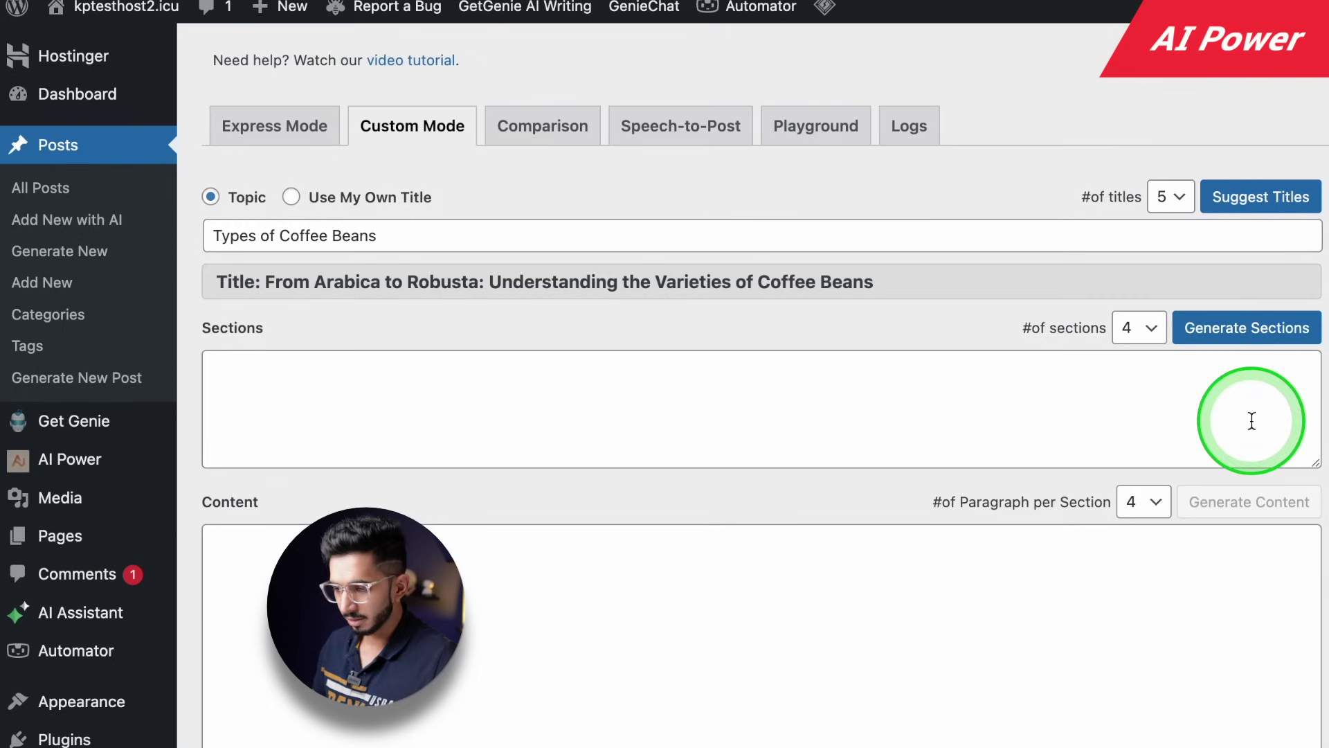
# - Generate four sections for the chosen title and the article content with four paragraphs per section
pyautogui.click(1242, 332)
pyautogui.click(1030, 341)
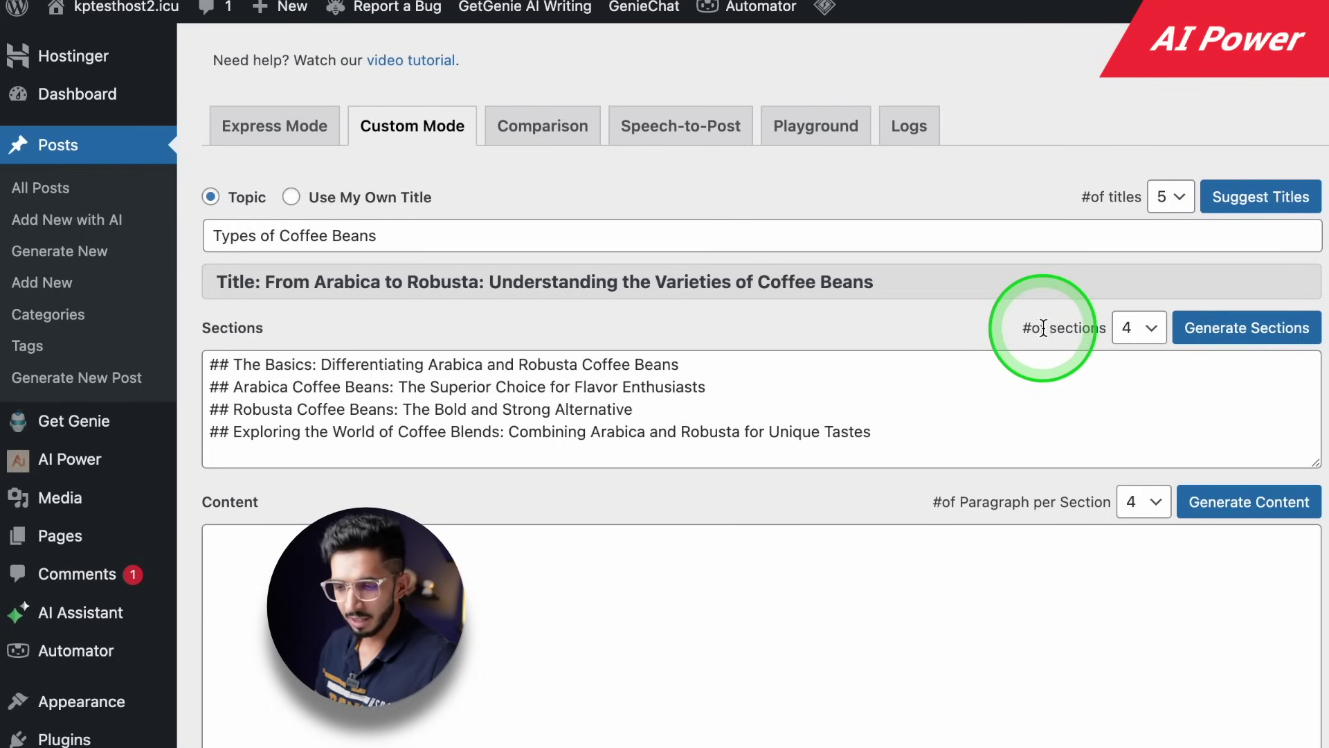
pyautogui.click(1254, 518)
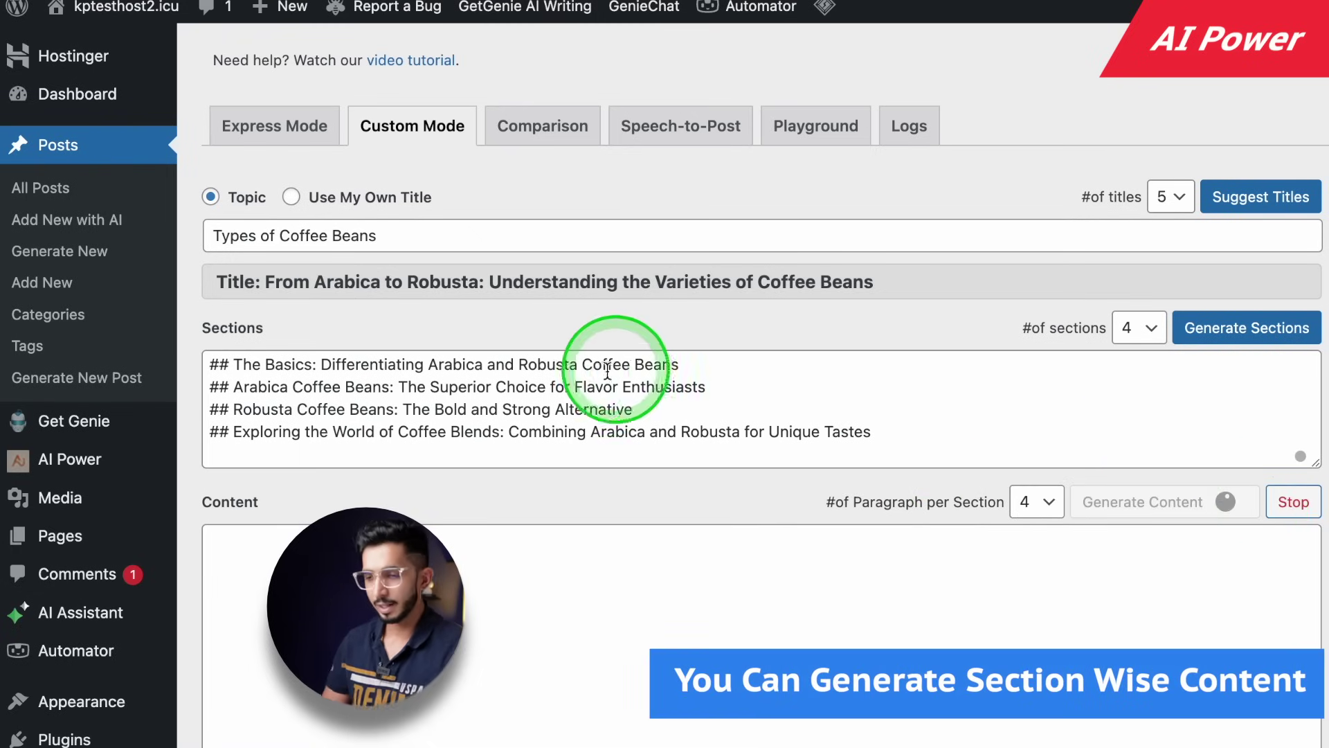
# - Read through the generated coffee article and examine the Custom Mode settings, including the prompts and model options
pyautogui.scroll(-5, 608, 346)
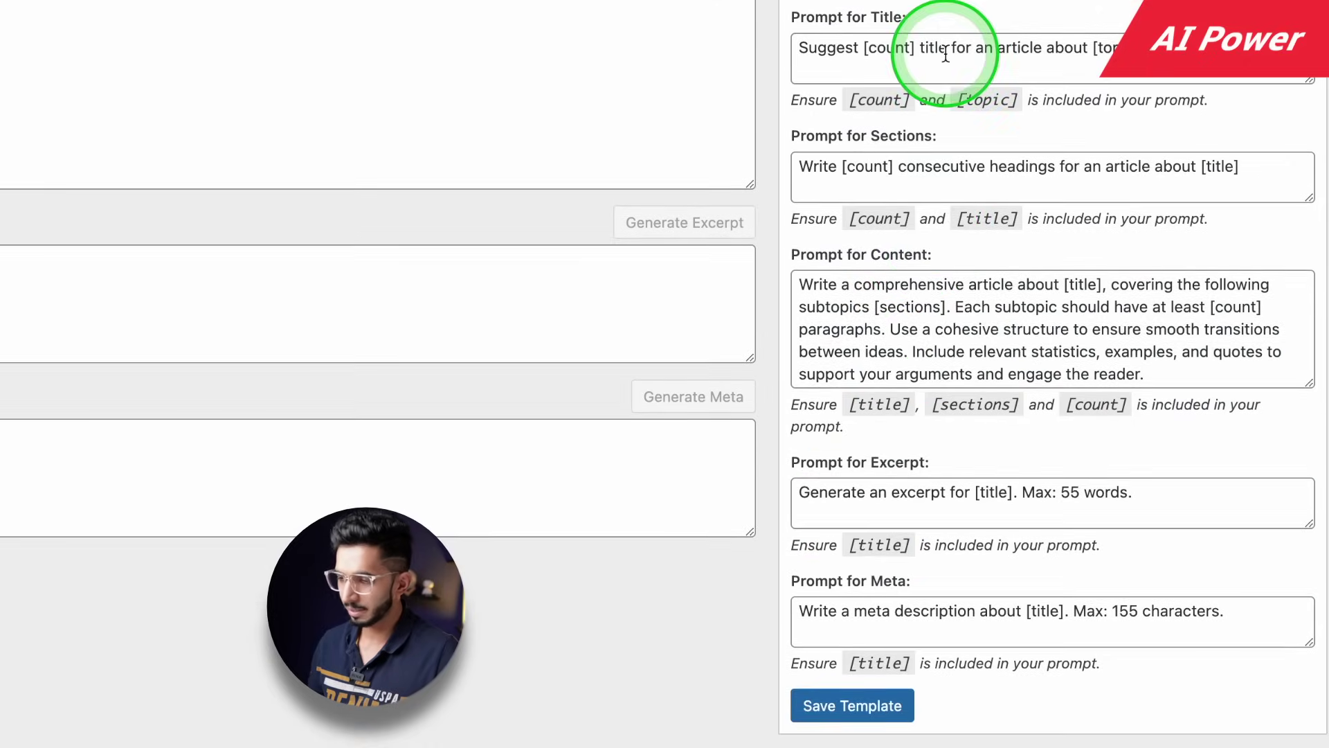
pyautogui.scroll(2, 945, 60)
pyautogui.scroll(3, 865, 277)
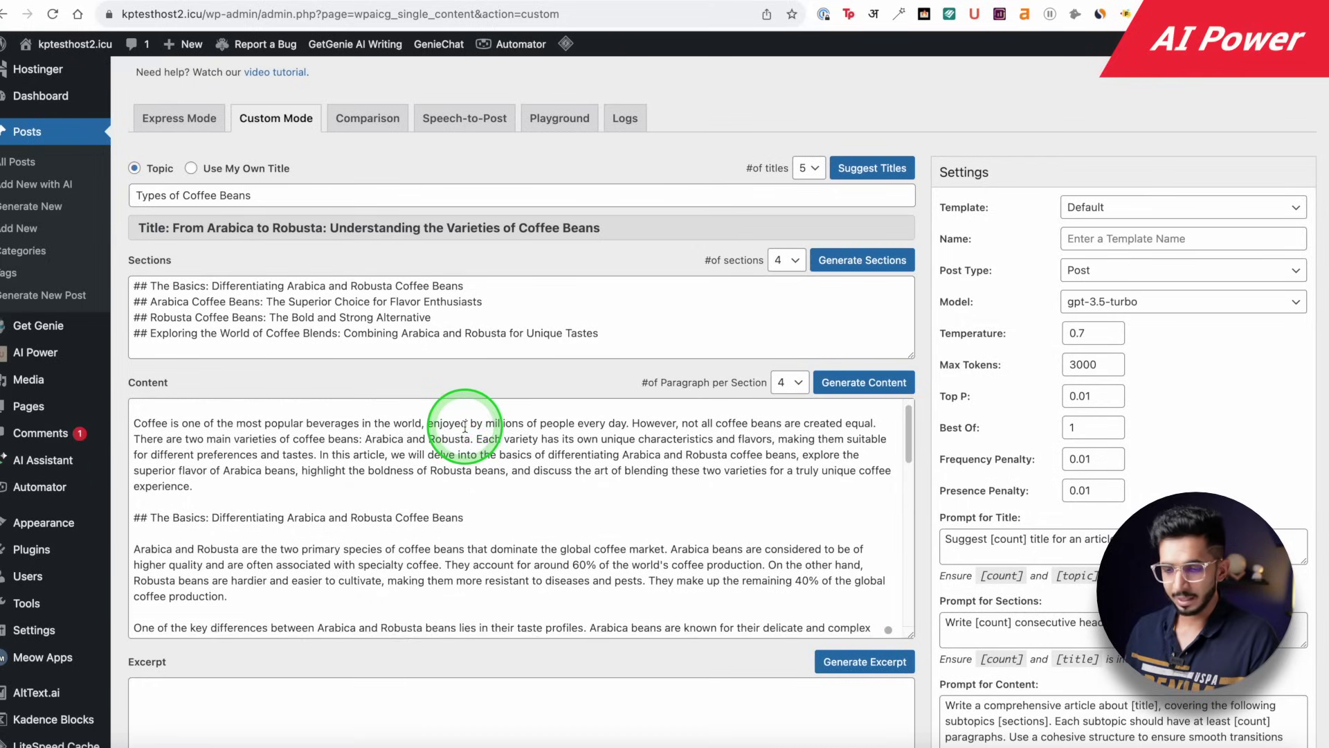
pyautogui.scroll(1, 465, 427)
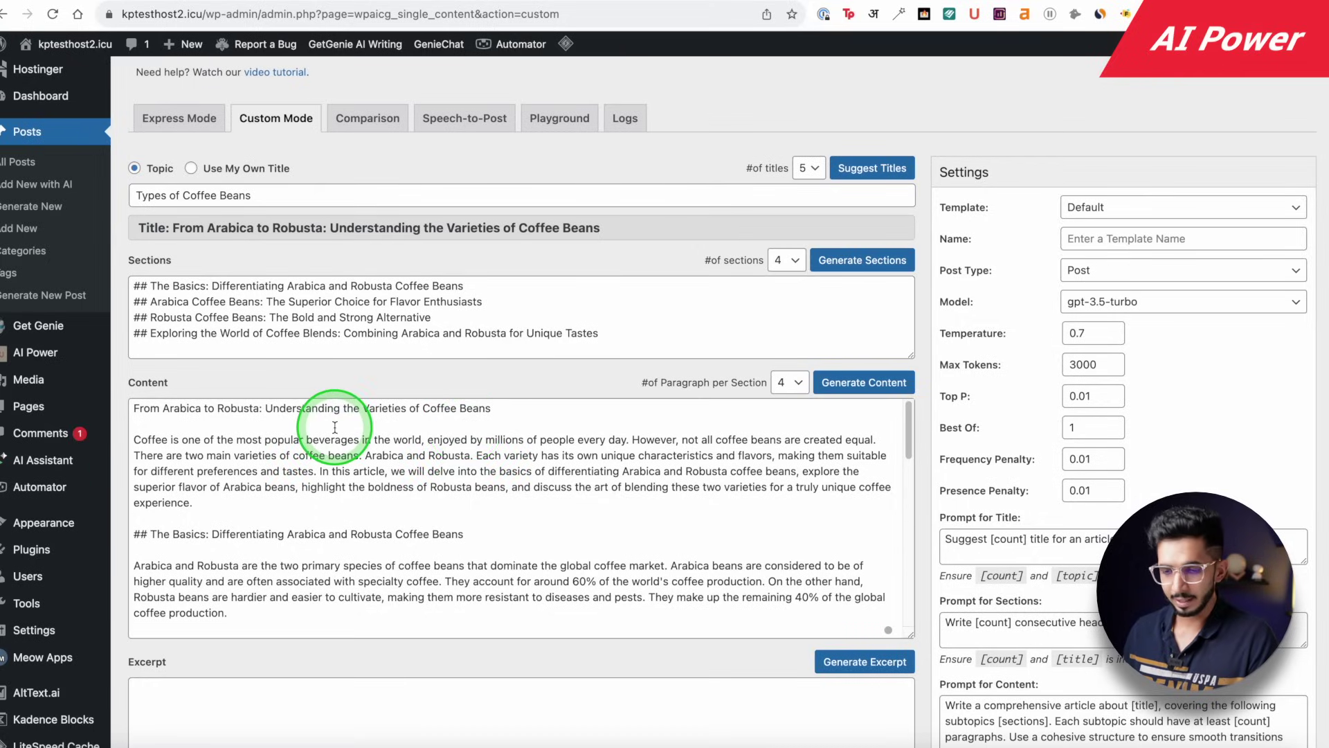
pyautogui.scroll(-5, 335, 427)
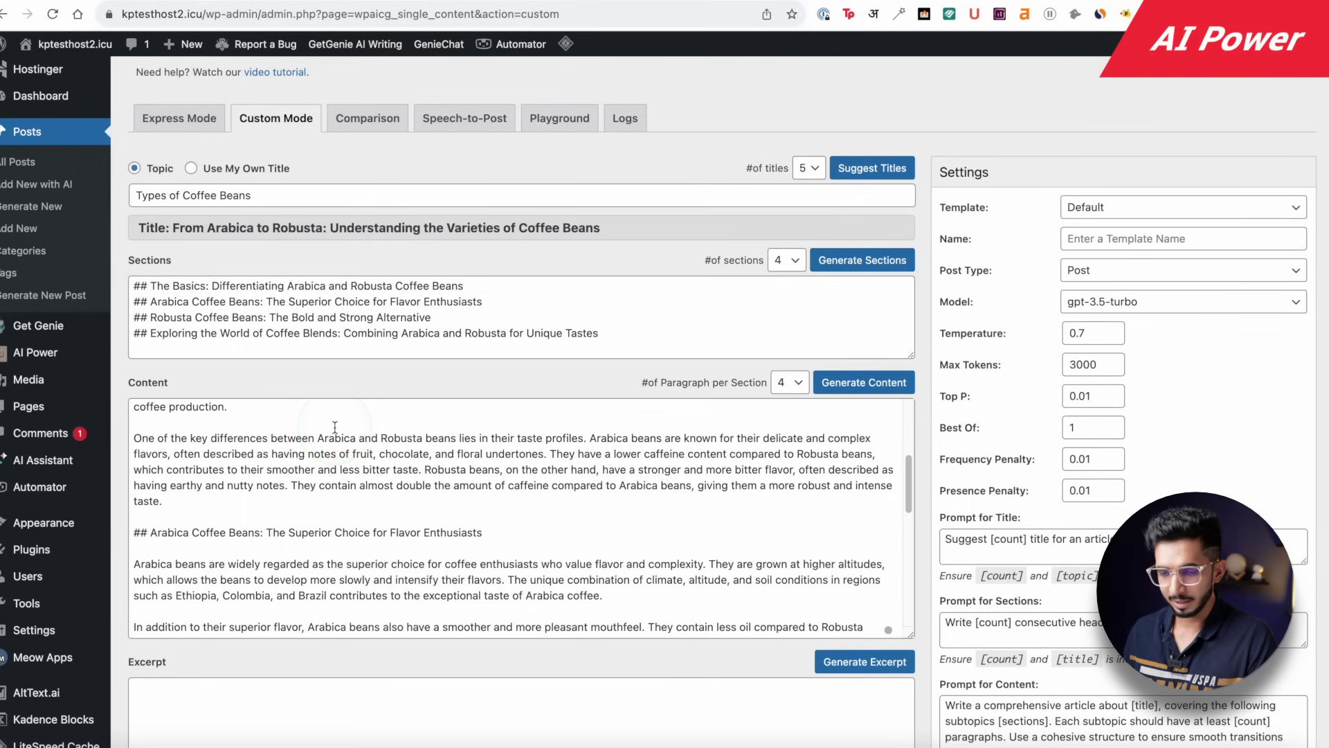
pyautogui.scroll(-6, 297, 532)
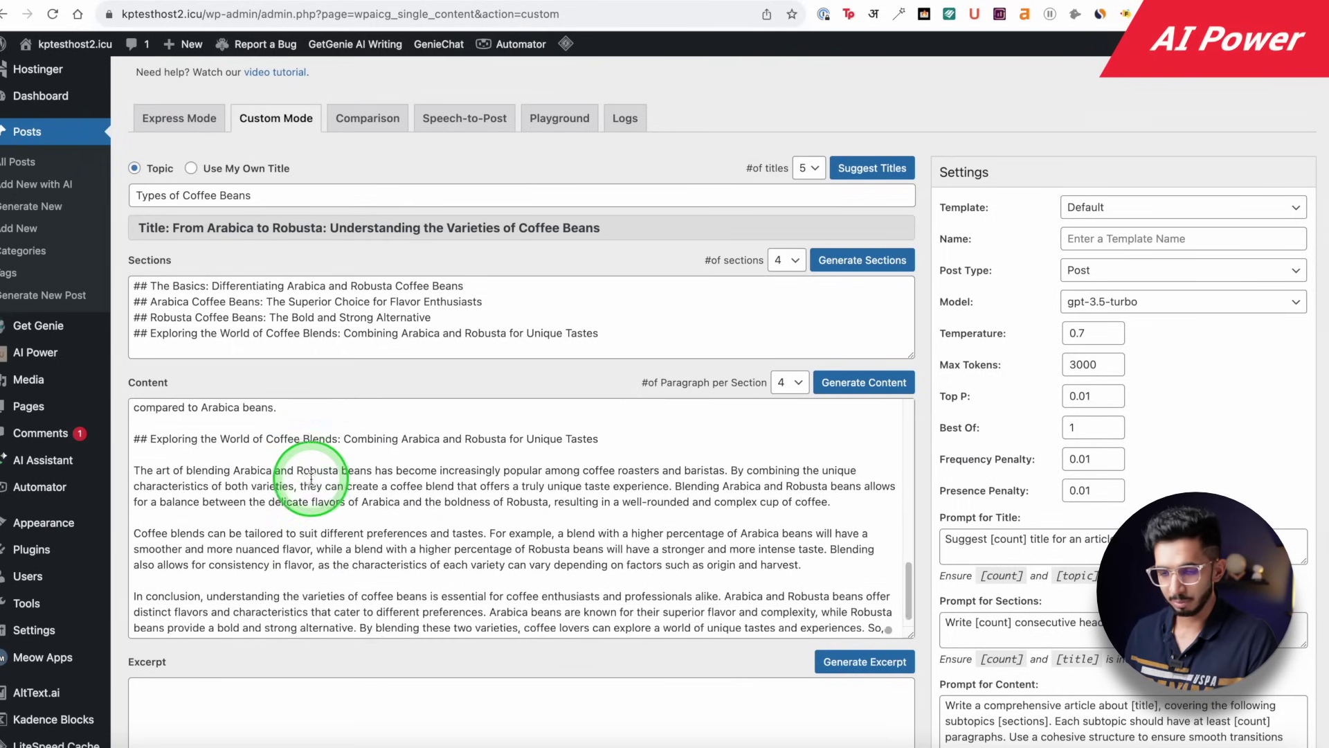
pyautogui.scroll(-5, 311, 477)
pyautogui.scroll(15, 356, 436)
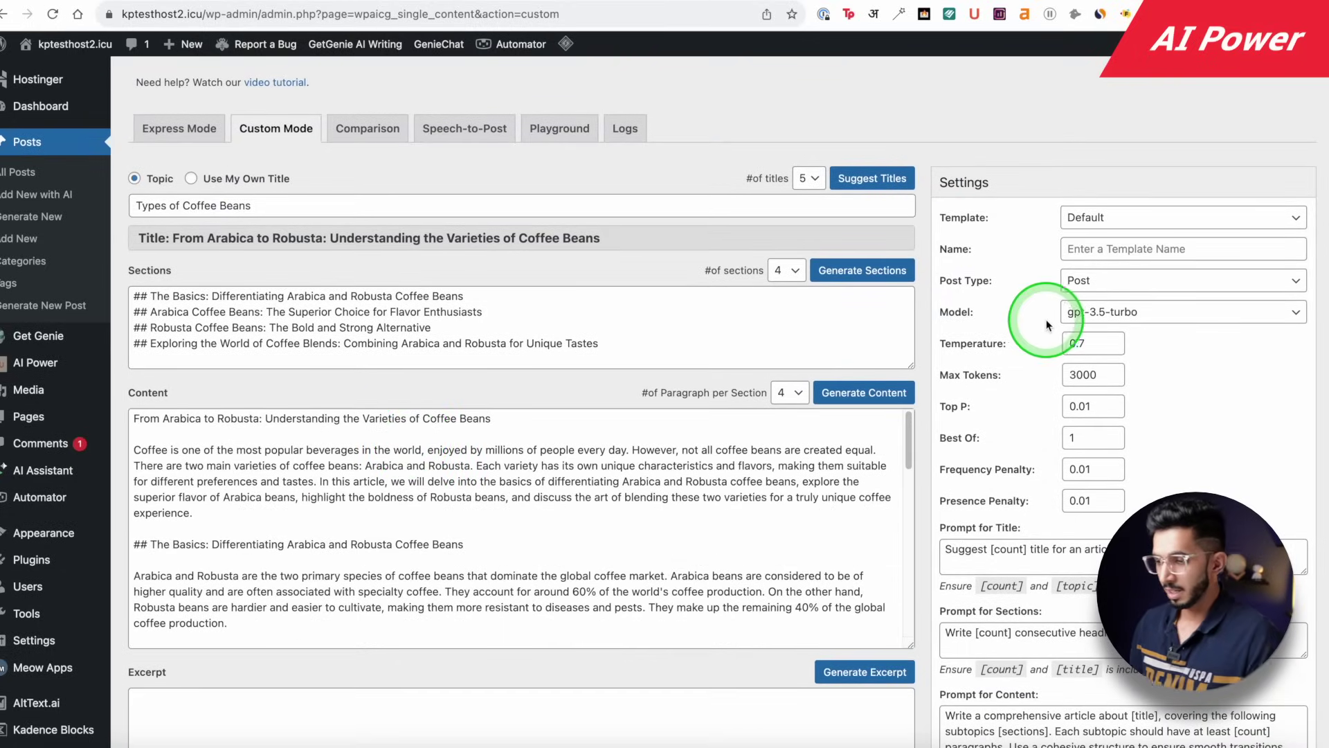
pyautogui.click(1142, 315)
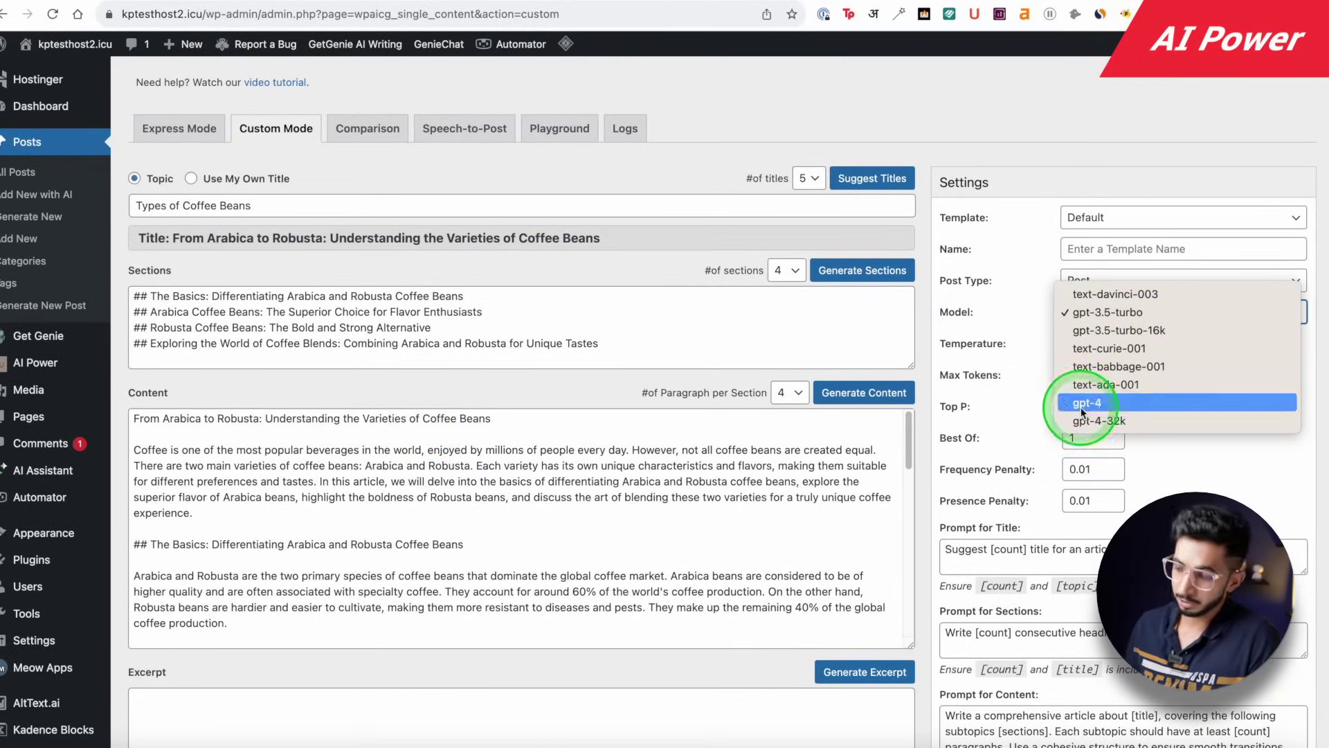
pyautogui.click(587, 254)
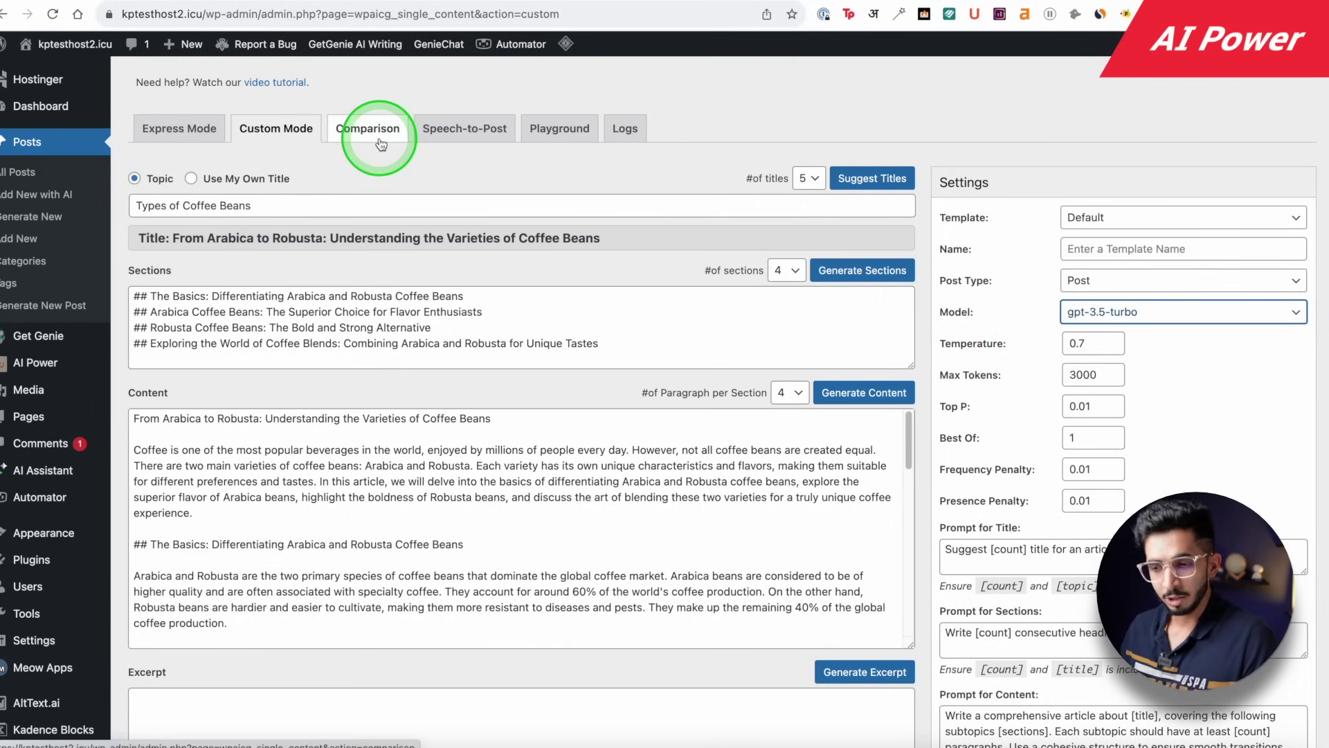
# - Open the "Types Of Coffee Beans" draft from the list of all posts and read its content
pyautogui.click(14, 171)
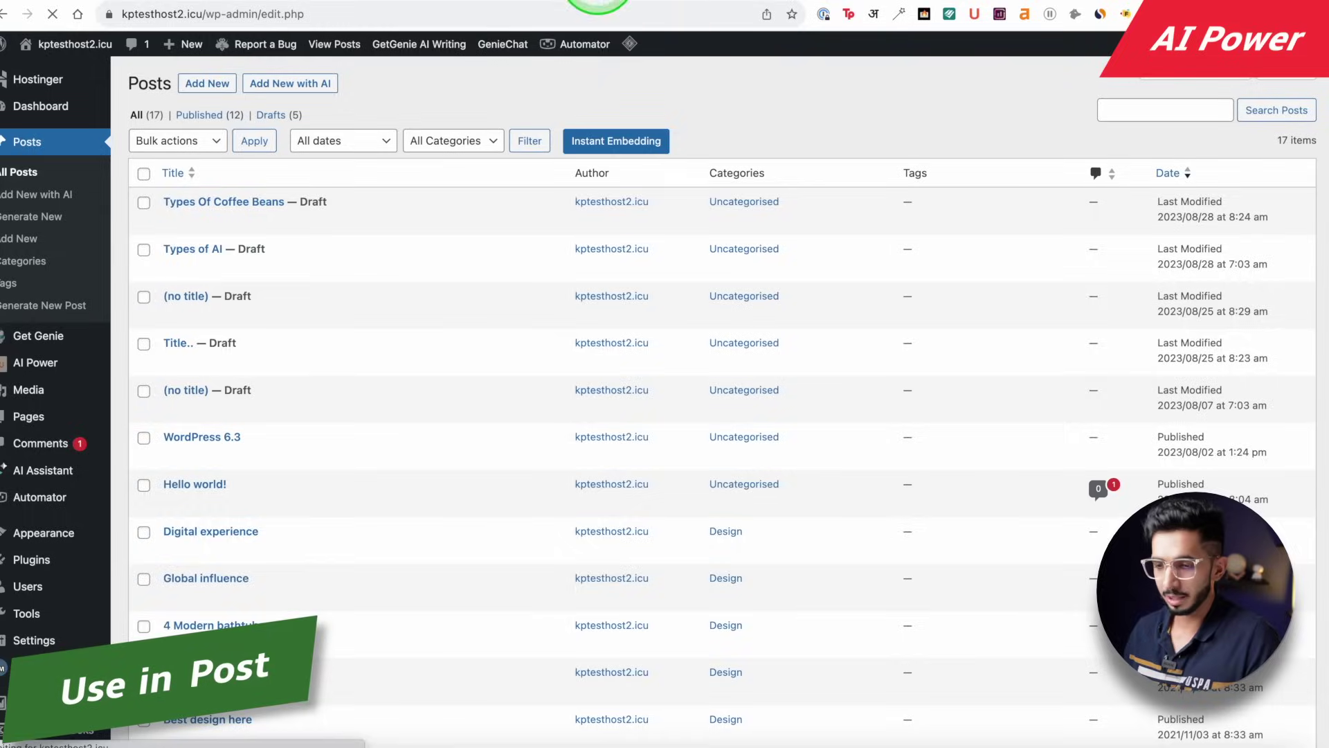
pyautogui.click(168, 238)
pyautogui.click(172, 220)
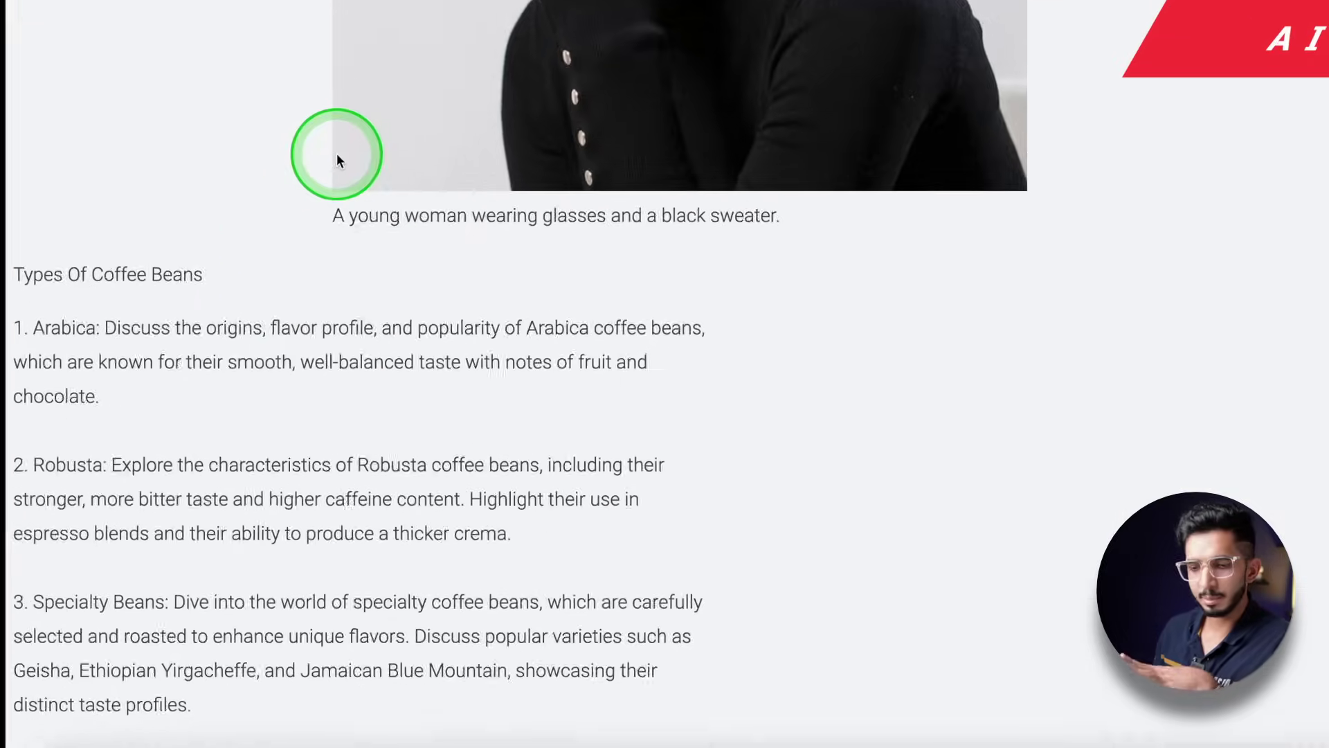
pyautogui.scroll(-4, 339, 143)
pyautogui.scroll(3, 342, 134)
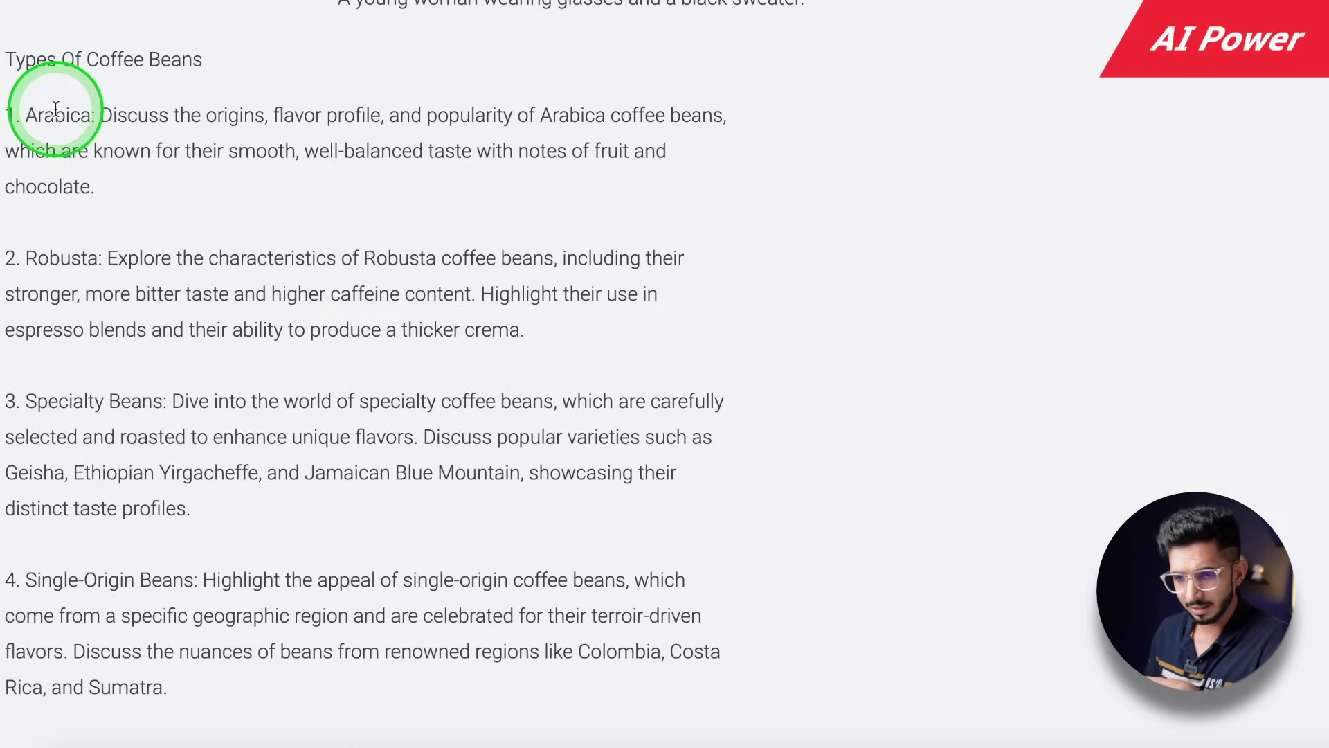
# - Select the "Types Of Coffee Beans" line and look over the AI Power writing actions offered for it
pyautogui.moveTo(207, 158); pyautogui.dragTo(60, 169)
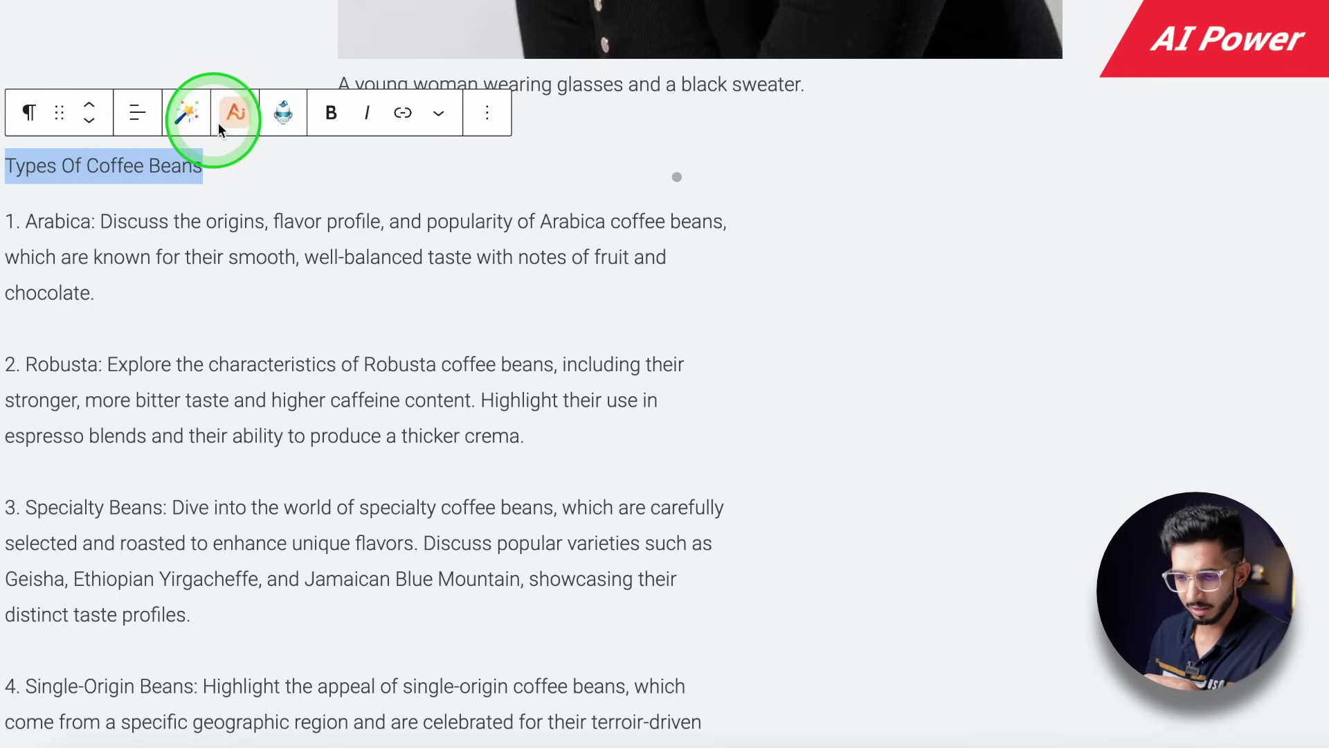
pyautogui.click(236, 113)
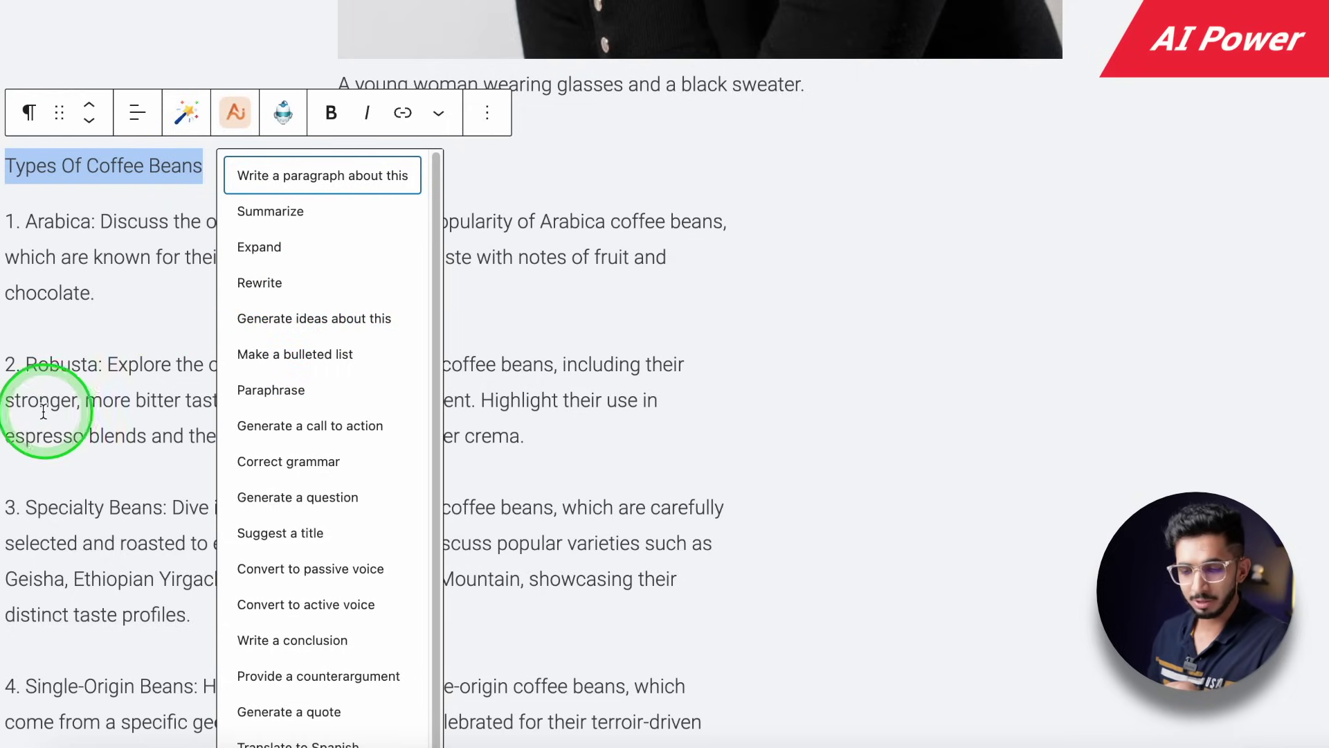
pyautogui.click(15, 220)
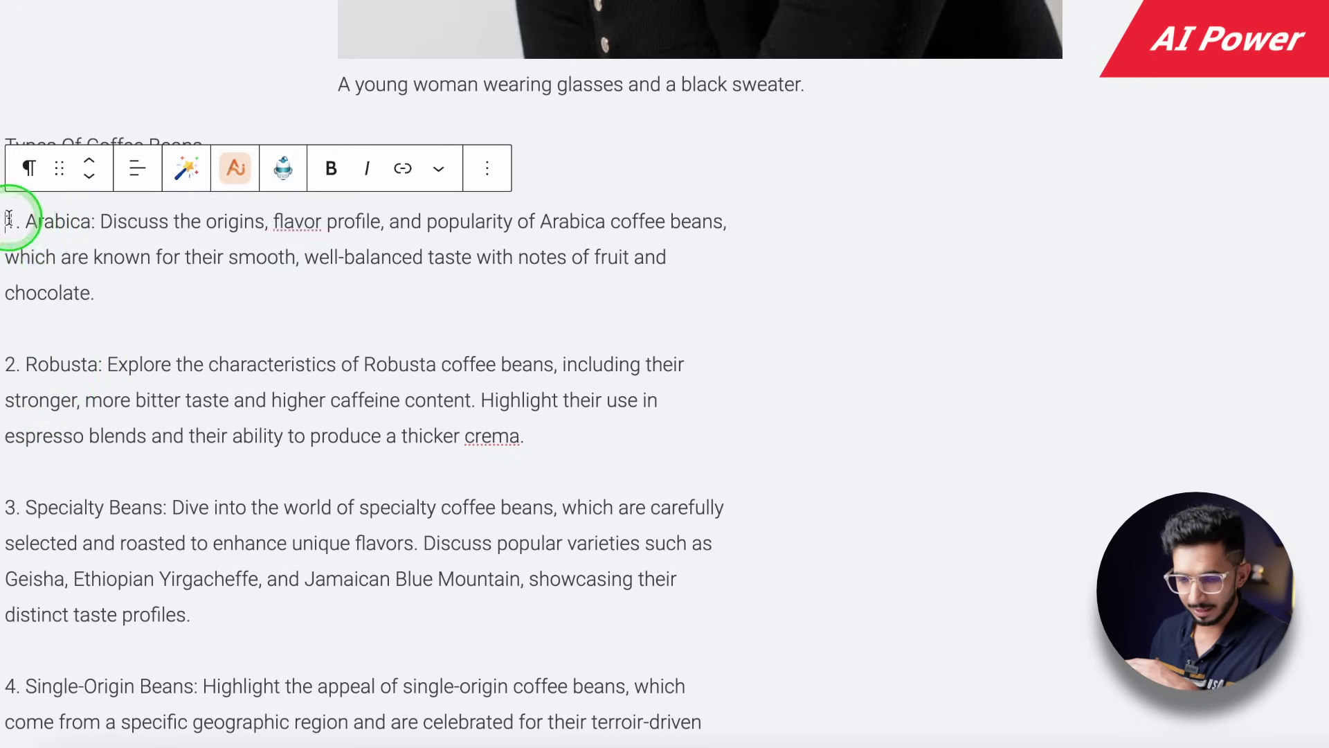
# - Generate a question with AI Power from the Arabica, Robusta and Specialty Beans paragraphs
pyautogui.moveTo(8, 219); pyautogui.dragTo(282, 631)
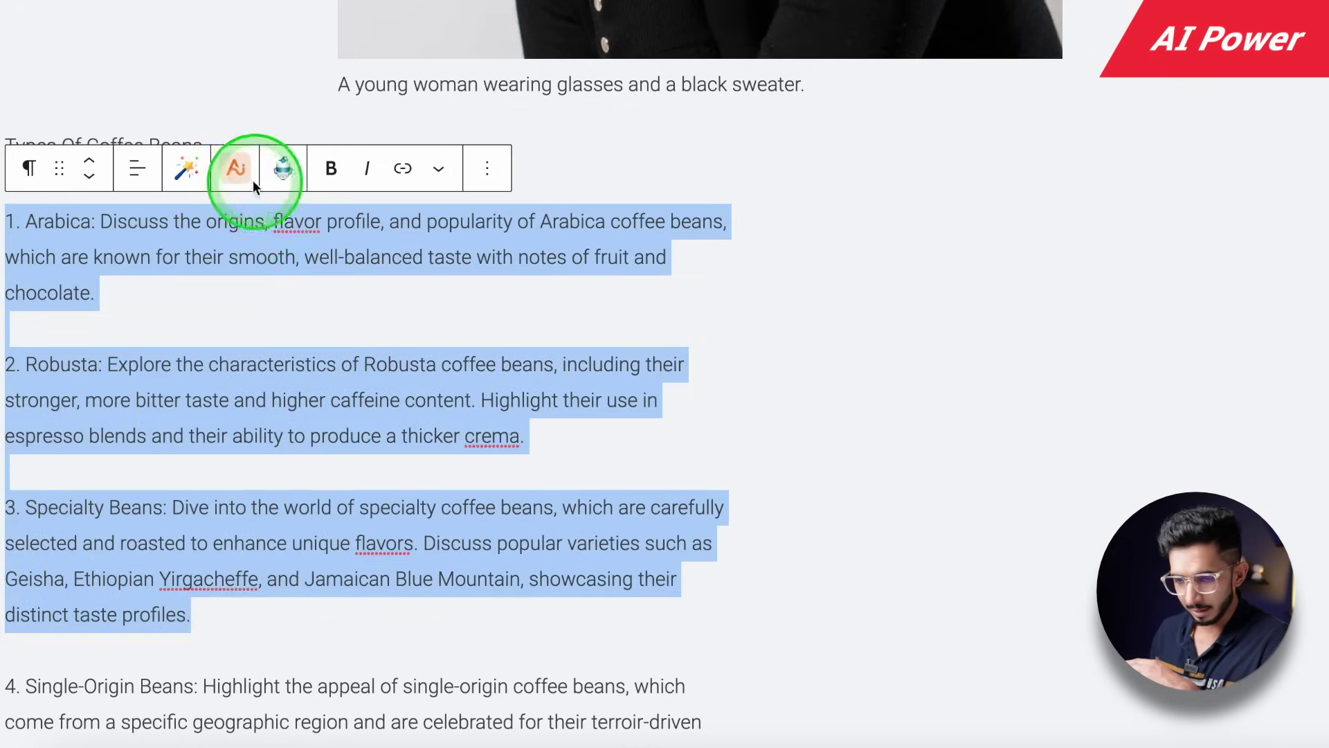
pyautogui.click(235, 168)
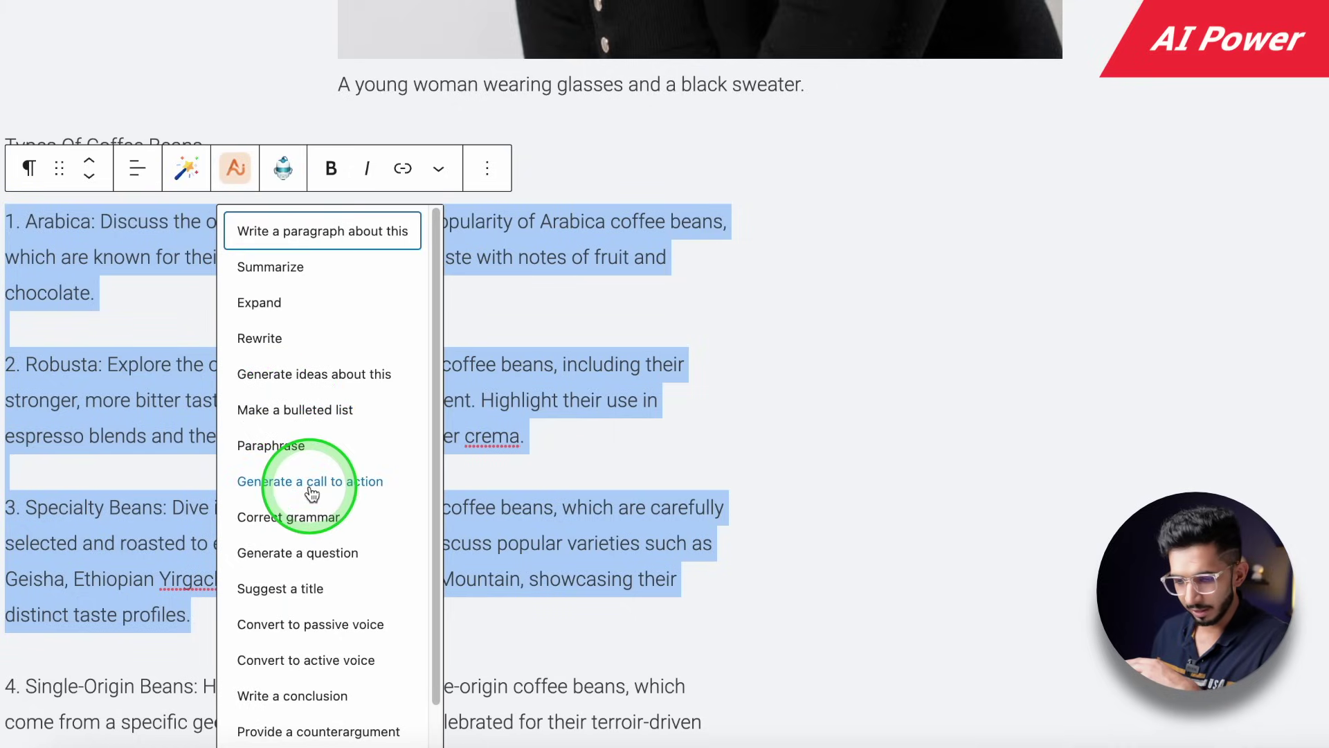
pyautogui.click(302, 553)
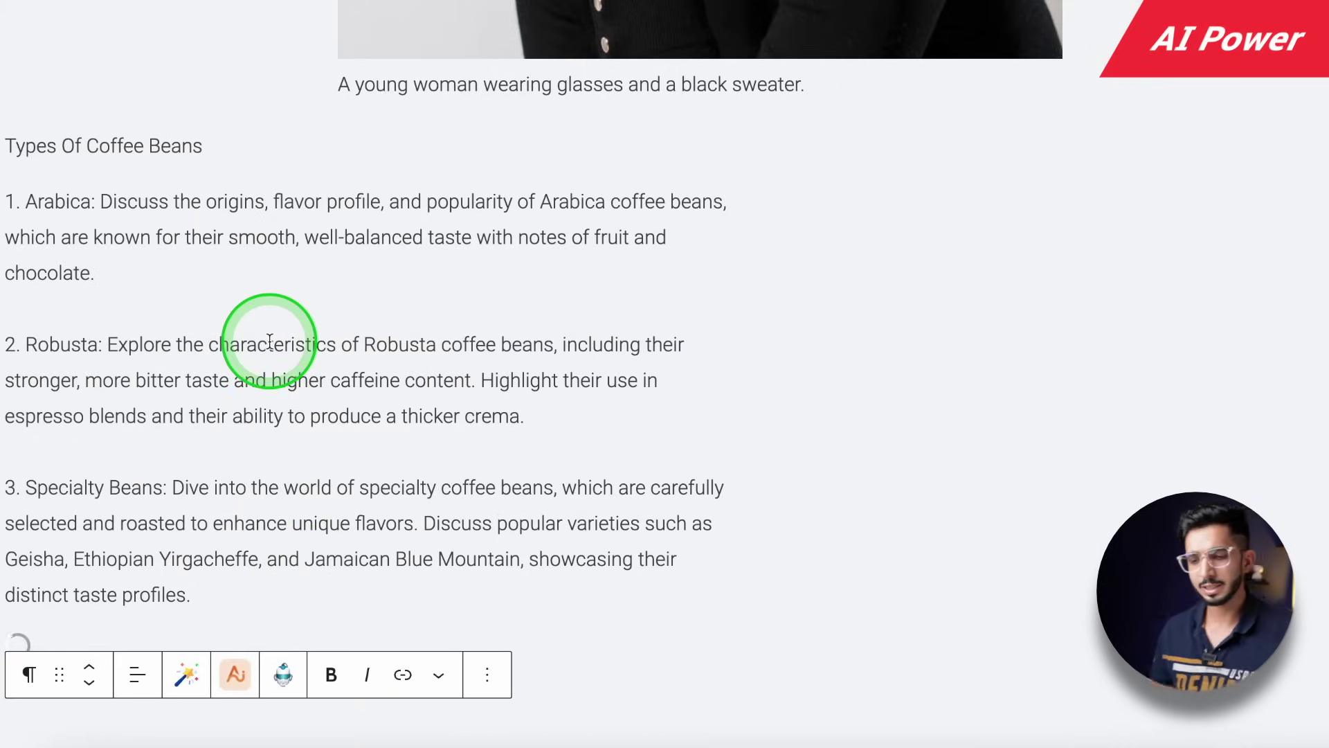
pyautogui.scroll(-3, 268, 332)
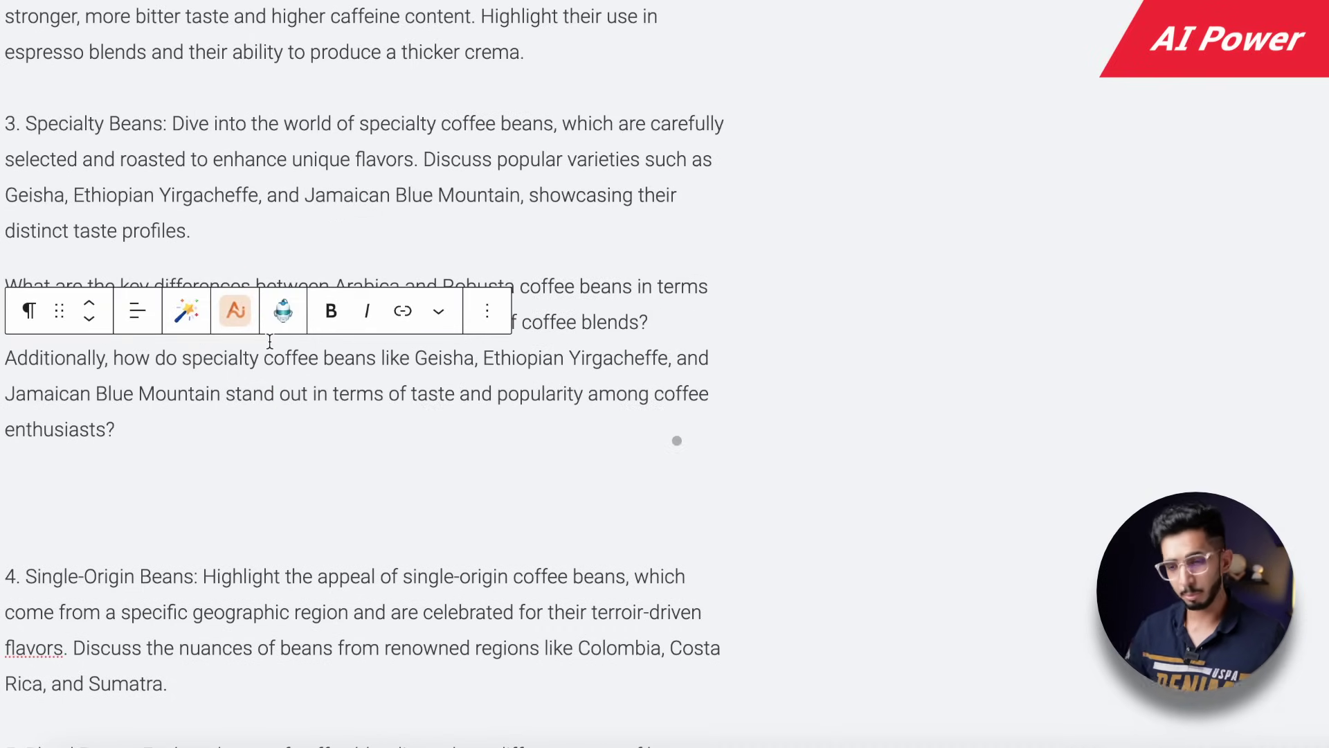
# - Look through the remaining AI Power writing actions and read the question text inserted below the Specialty Beans paragraph
pyautogui.click(234, 310)
pyautogui.scroll(-3, 320, 445)
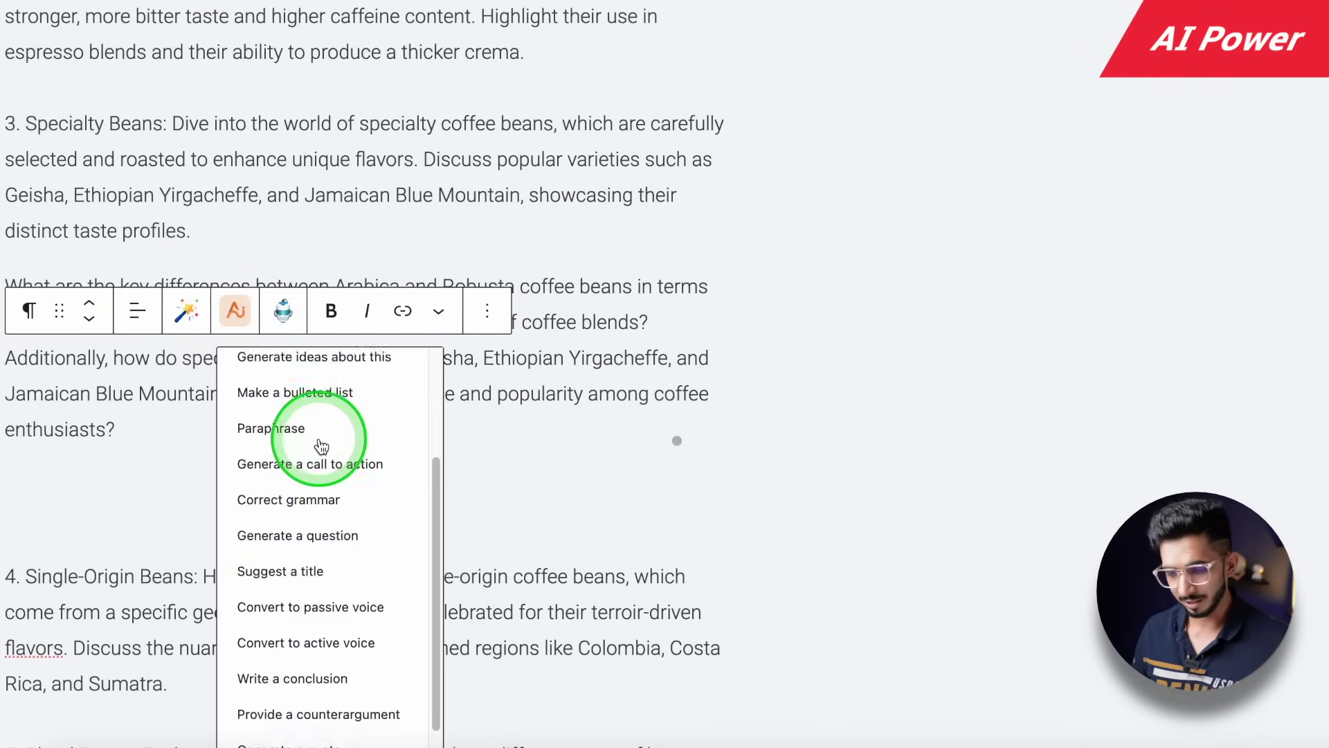
pyautogui.scroll(-2, 321, 445)
pyautogui.scroll(-1, 317, 231)
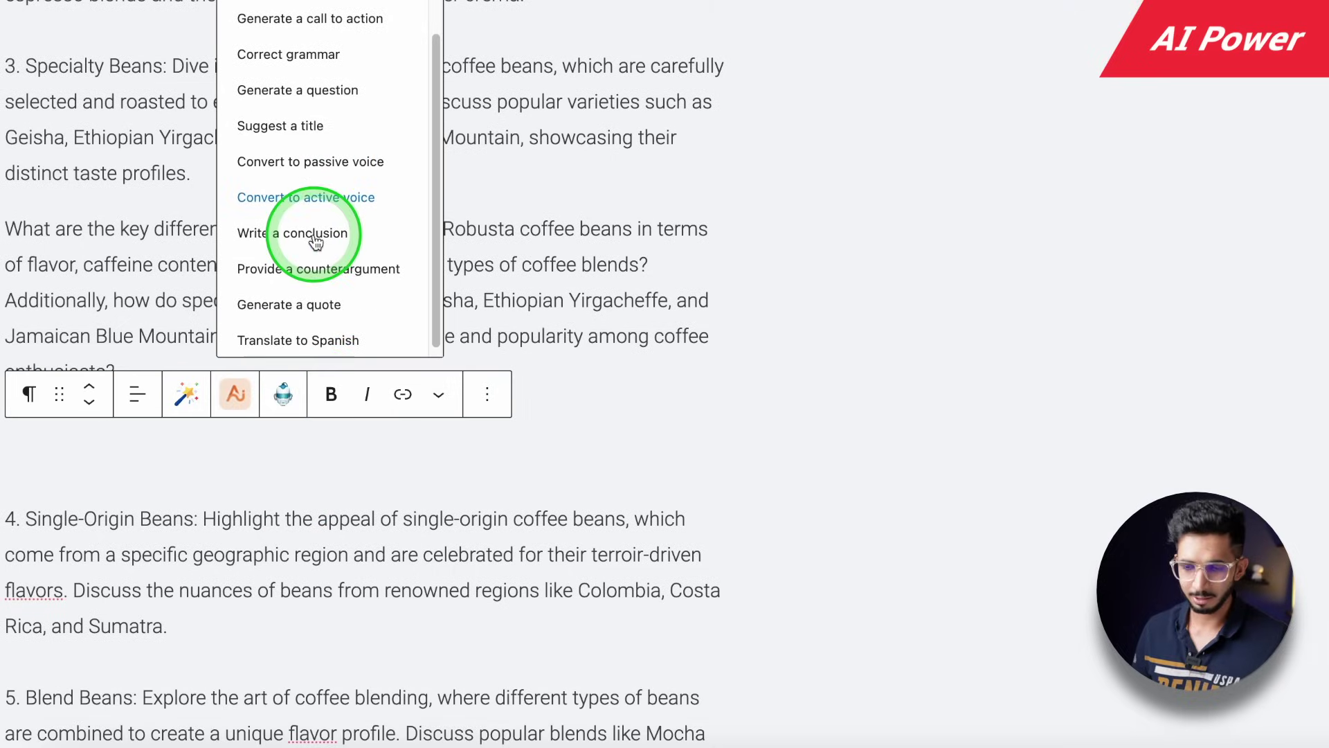
pyautogui.click(125, 265)
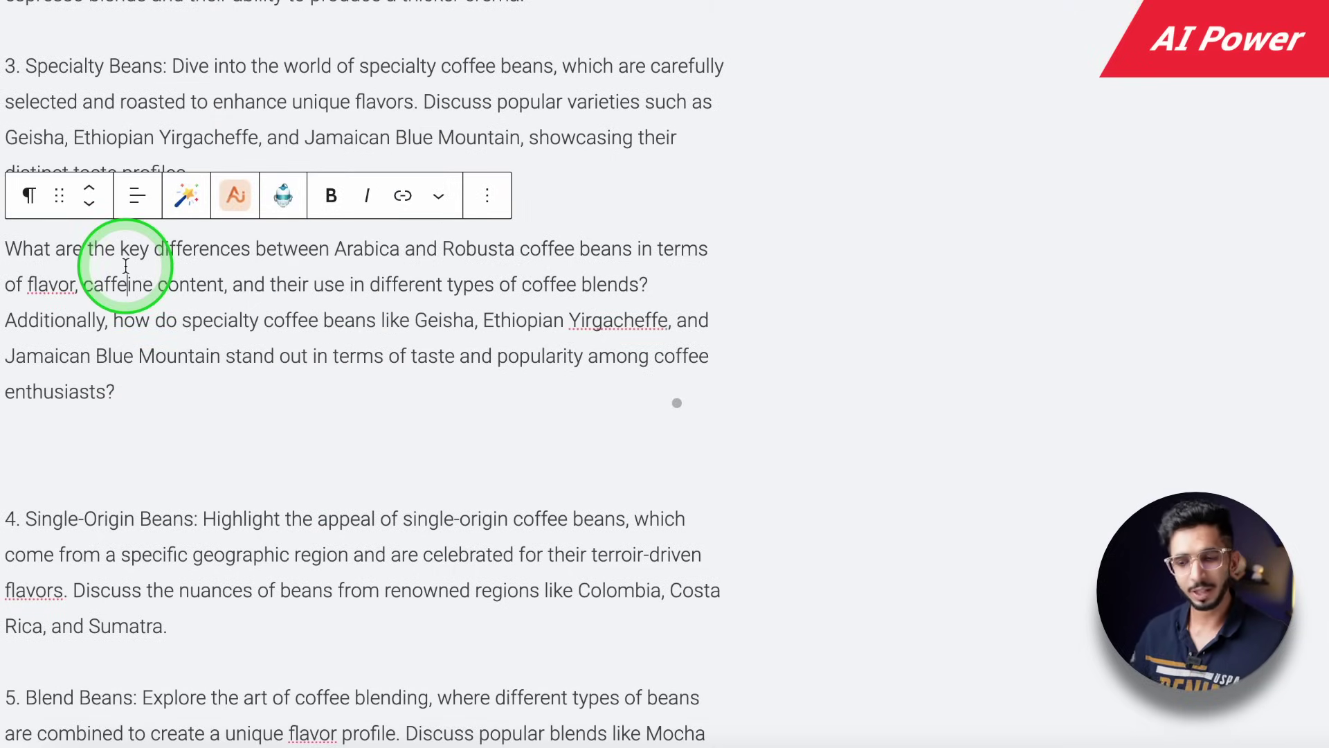
pyautogui.scroll(2, 193, 114)
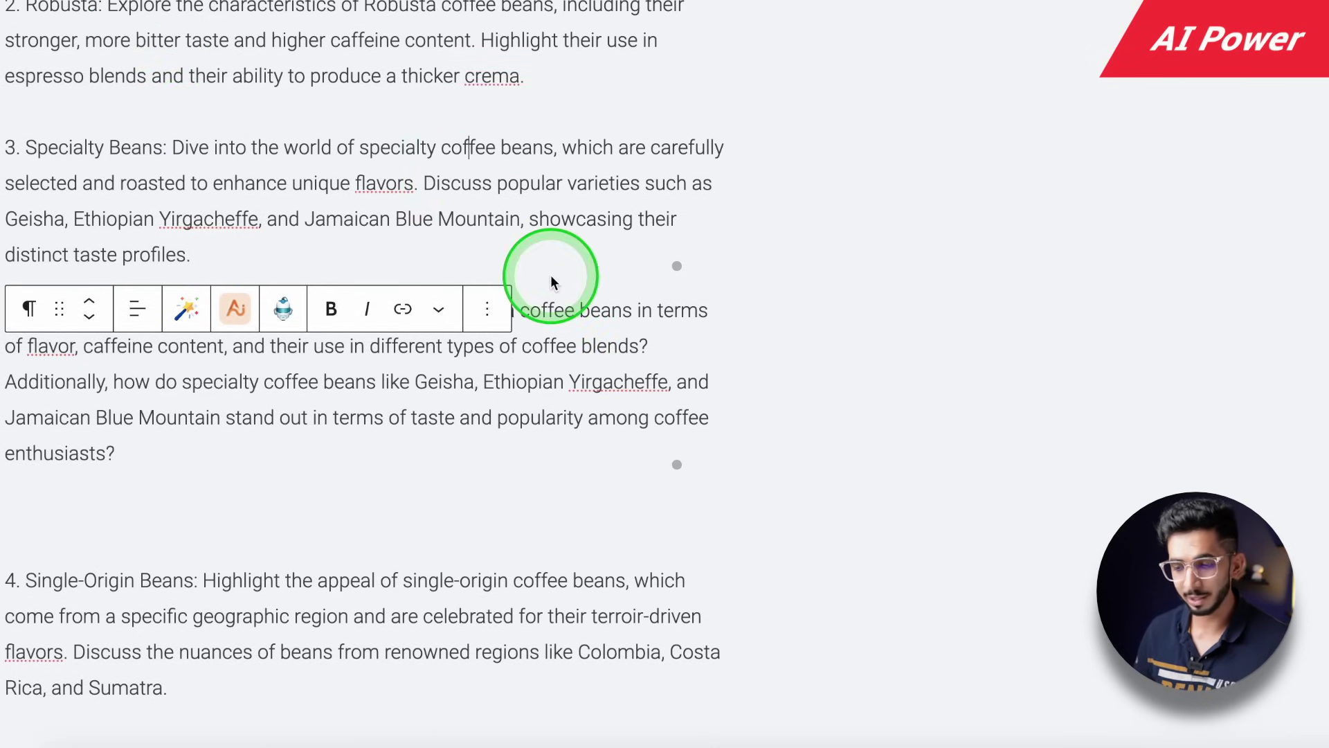
pyautogui.click(550, 276)
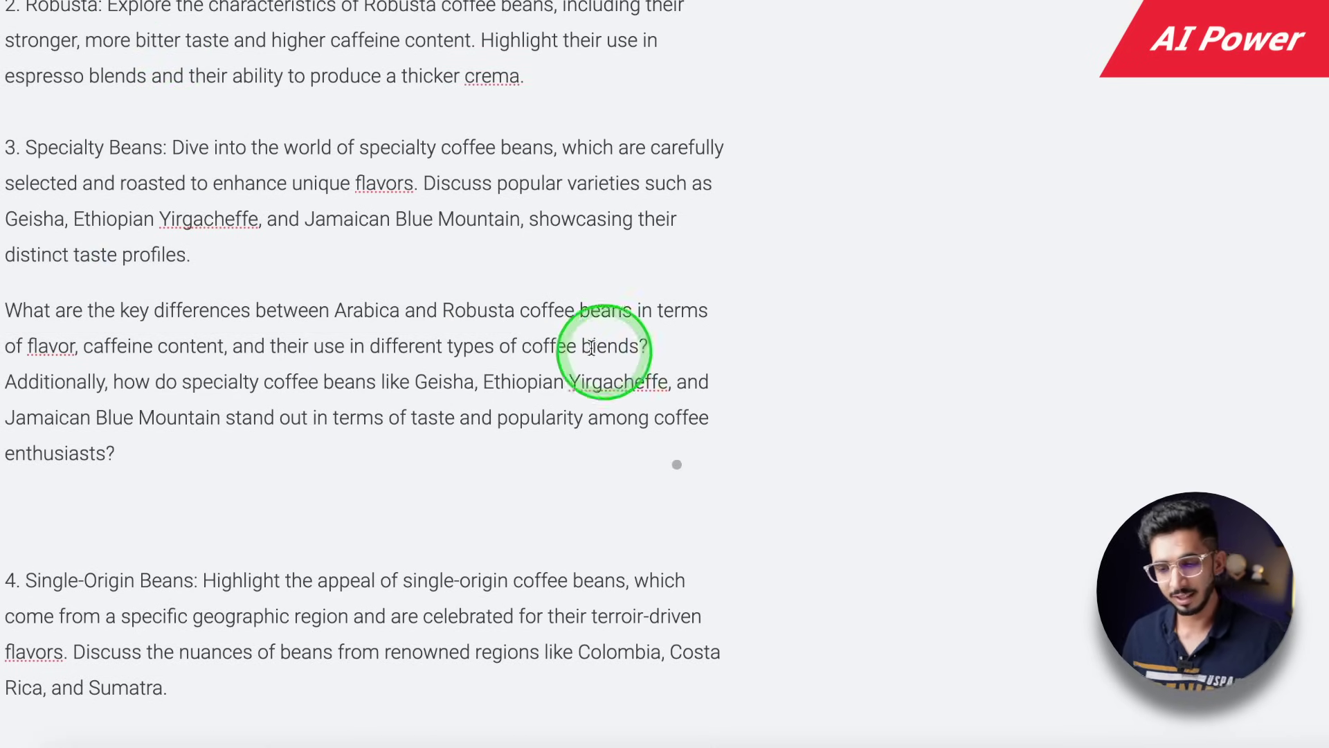
pyautogui.scroll(-4, 429, 325)
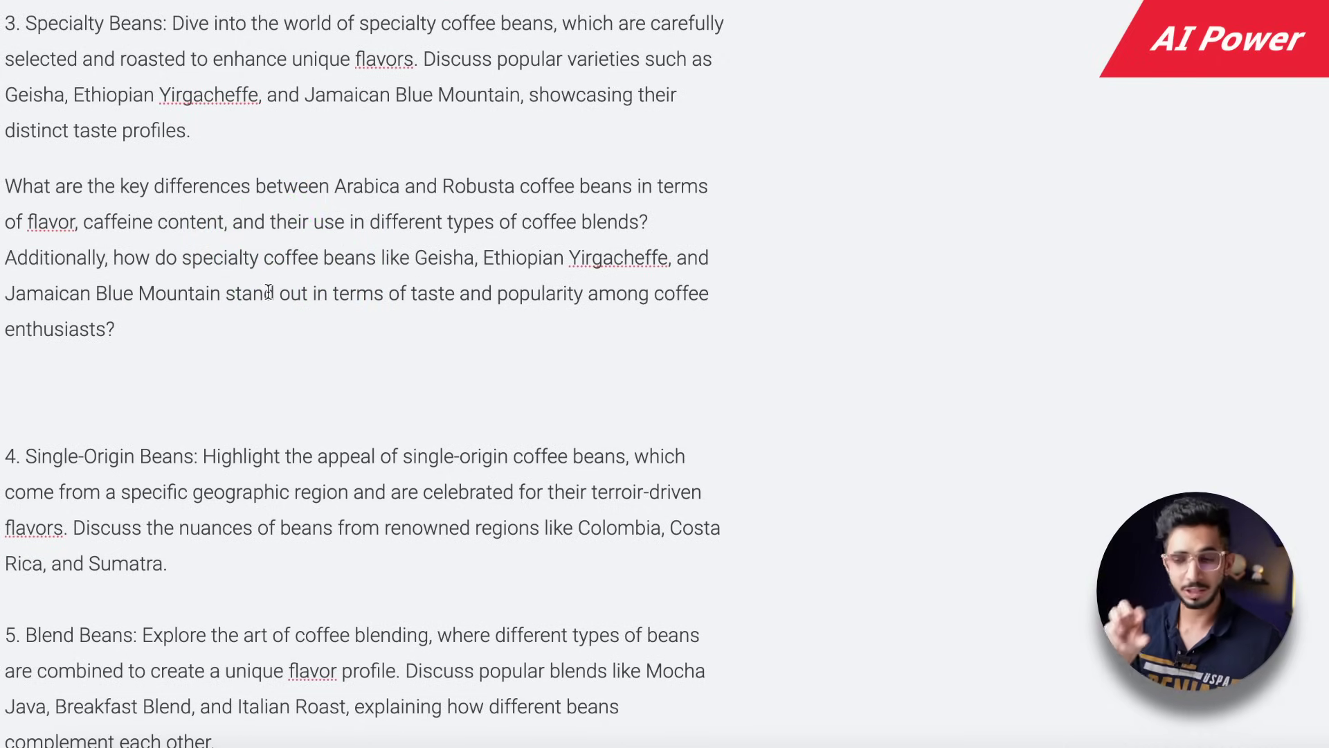
# - Generate ideas with AI Power from the "Types Of Coffee Beans" line below the image
pyautogui.scroll(10, 104, 325)
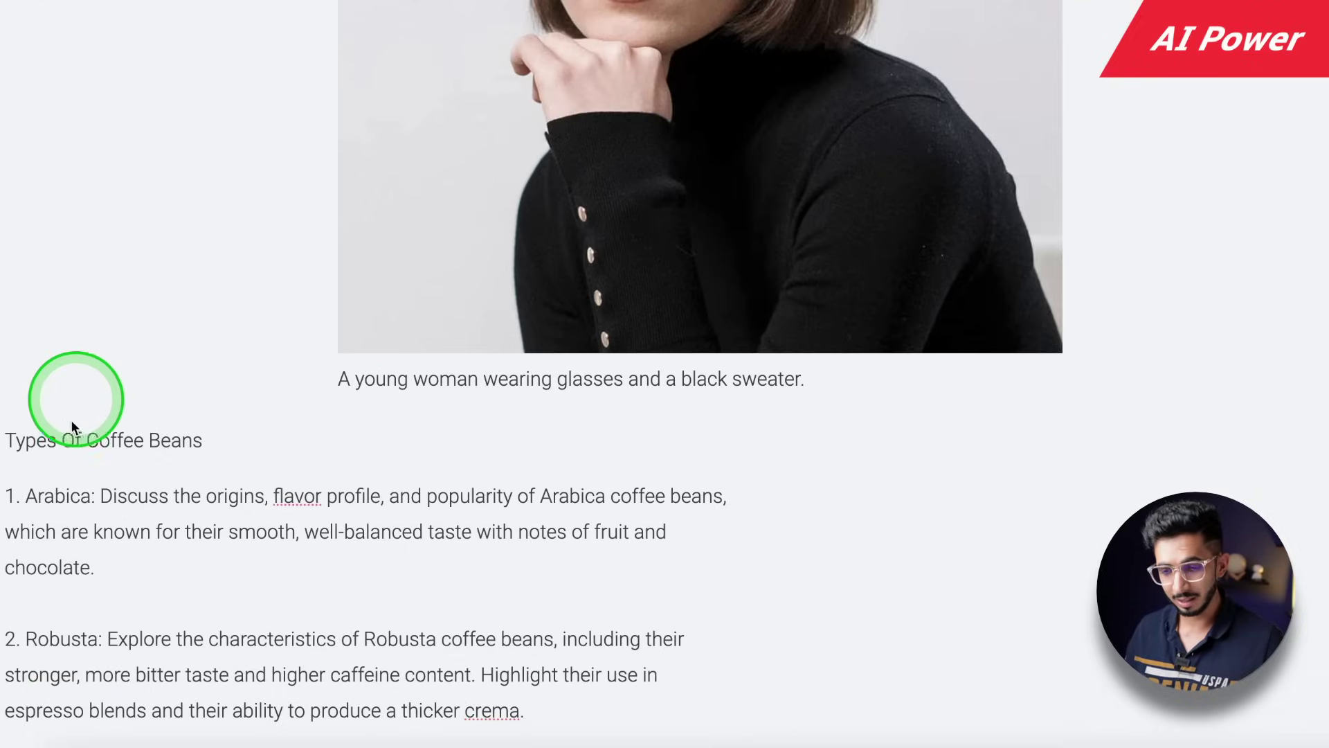
pyautogui.tripleClick(108, 432)
pyautogui.click(257, 408)
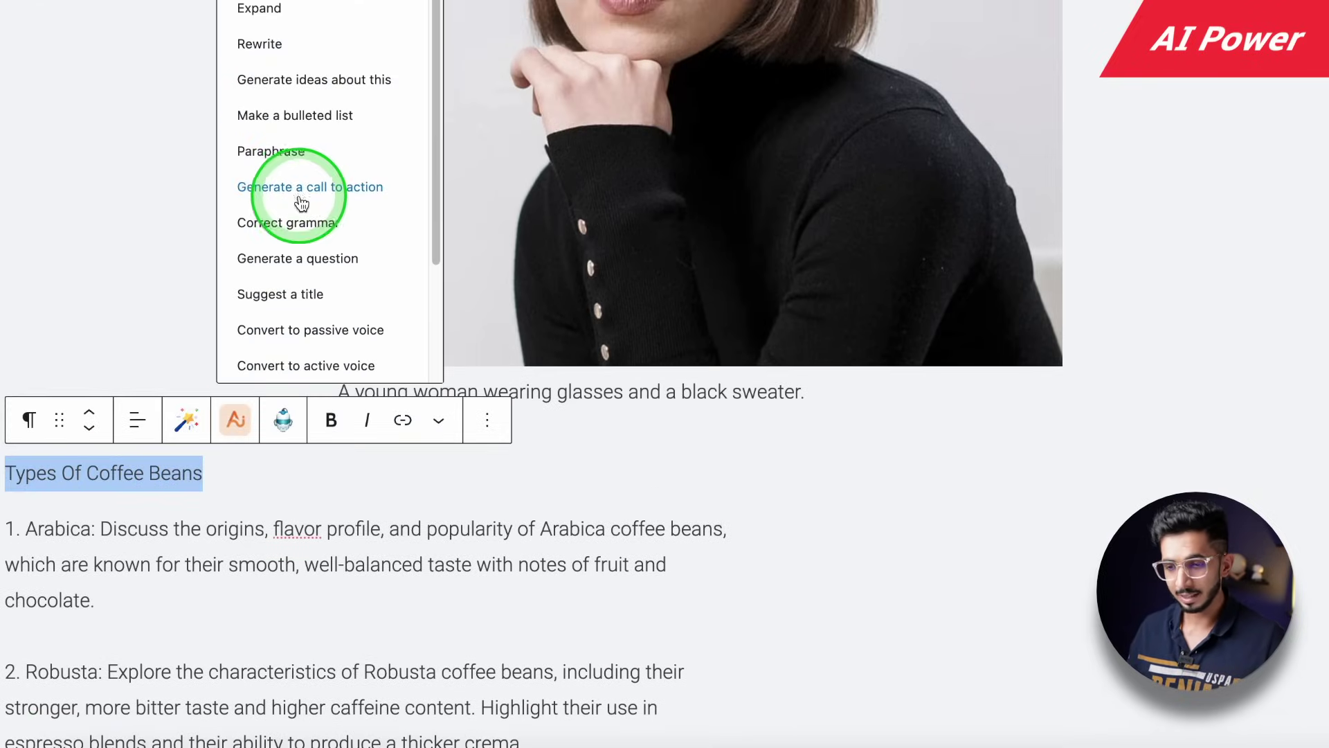
pyautogui.click(316, 80)
pyautogui.scroll(-1, 119, 353)
pyautogui.scroll(-1, 119, 353)
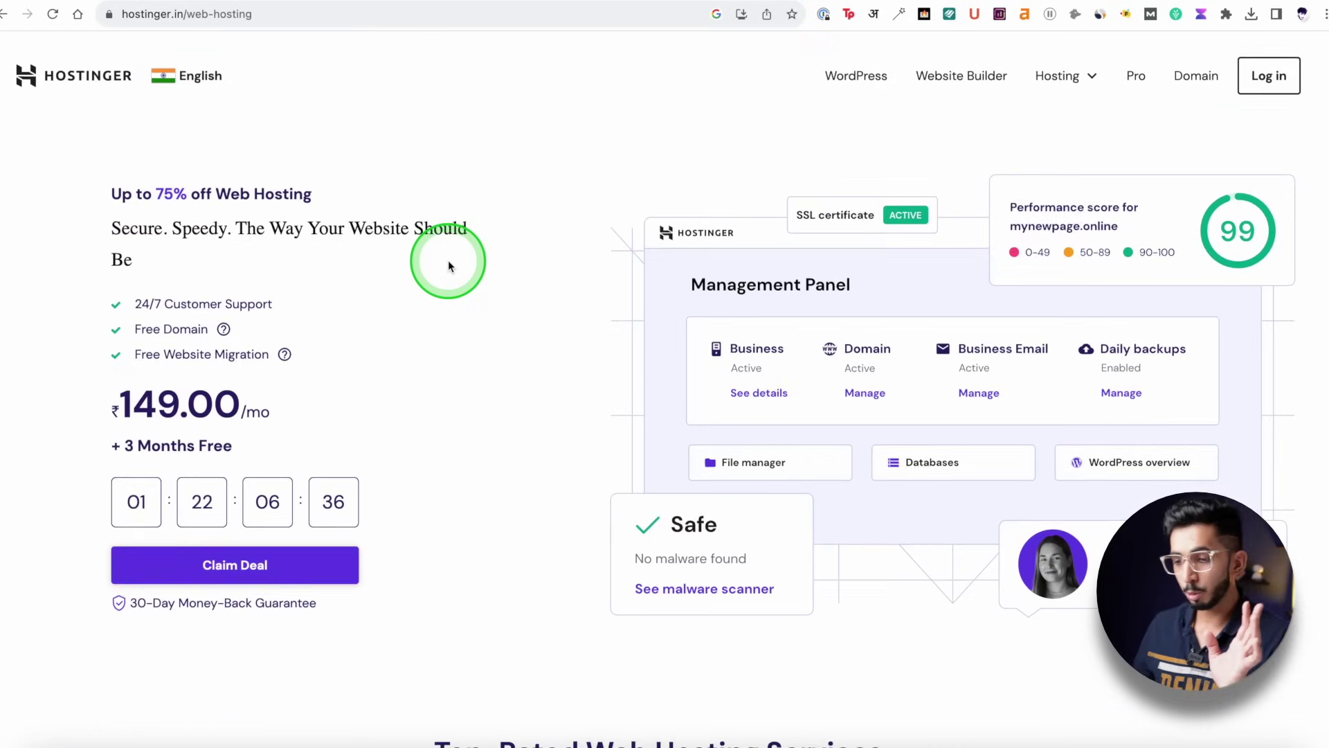
# - Examine the web hosting plans, prices and features on the Hostinger website
pyautogui.scroll(-5, 449, 265)
pyautogui.scroll(-14, 450, 266)
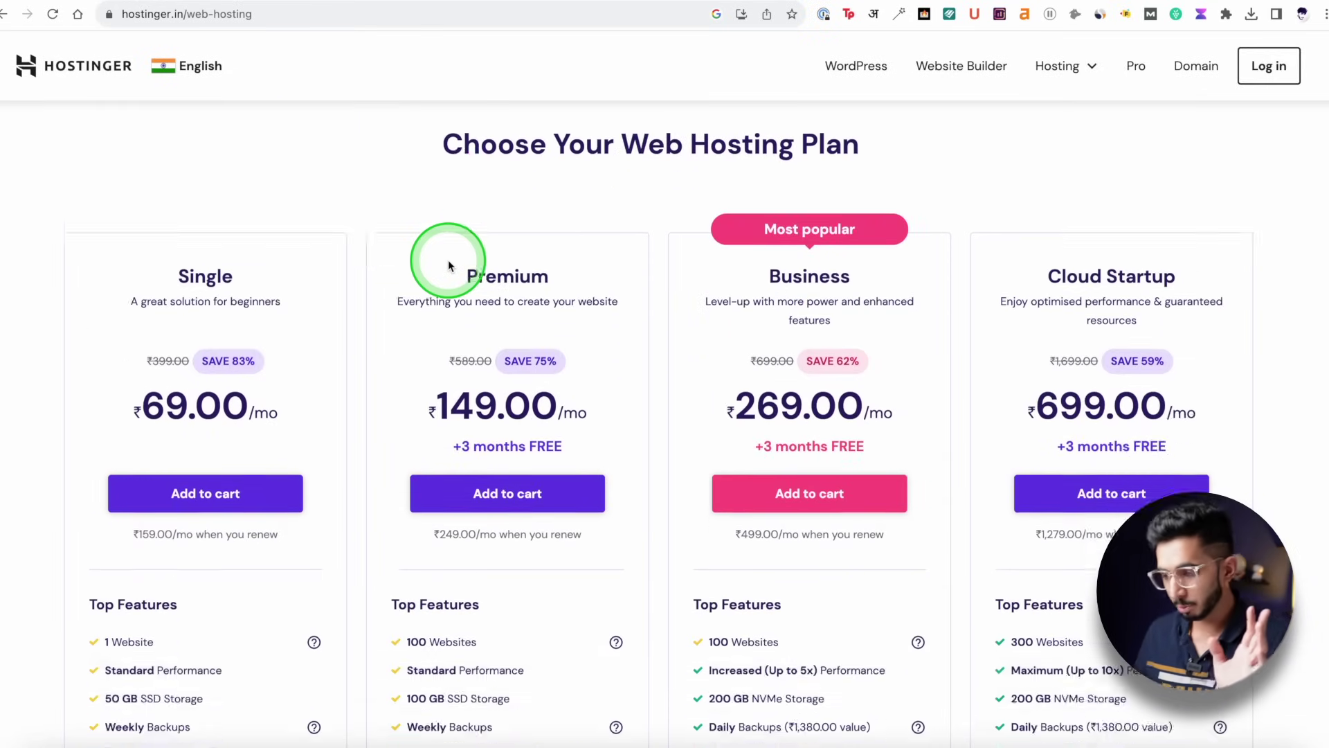
pyautogui.scroll(9, 784, 393)
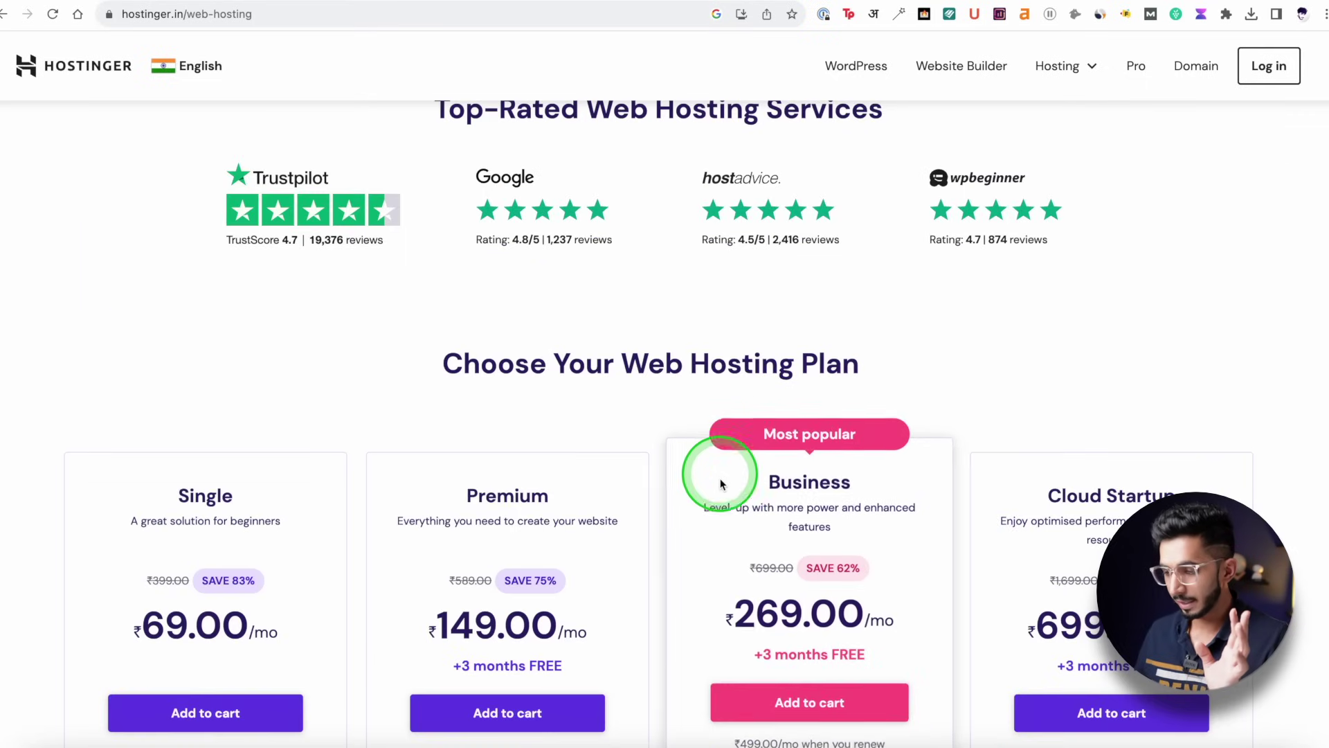
pyautogui.scroll(-3, 713, 475)
pyautogui.scroll(-12, 1188, 294)
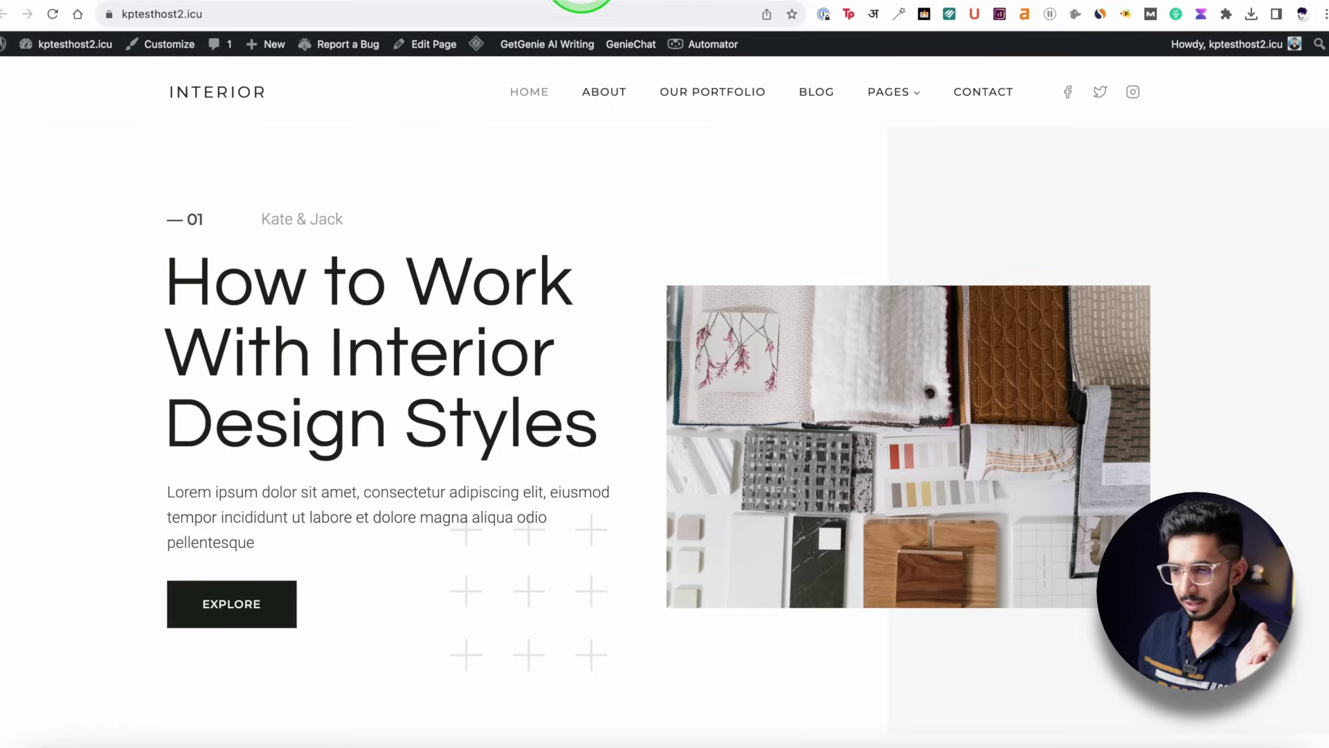
# - Open the Hostinger AI Assistant on the WordPress site, keep the Posts type and Casual tone, and set the content length to Long
pyautogui.moveTo(63, 48)
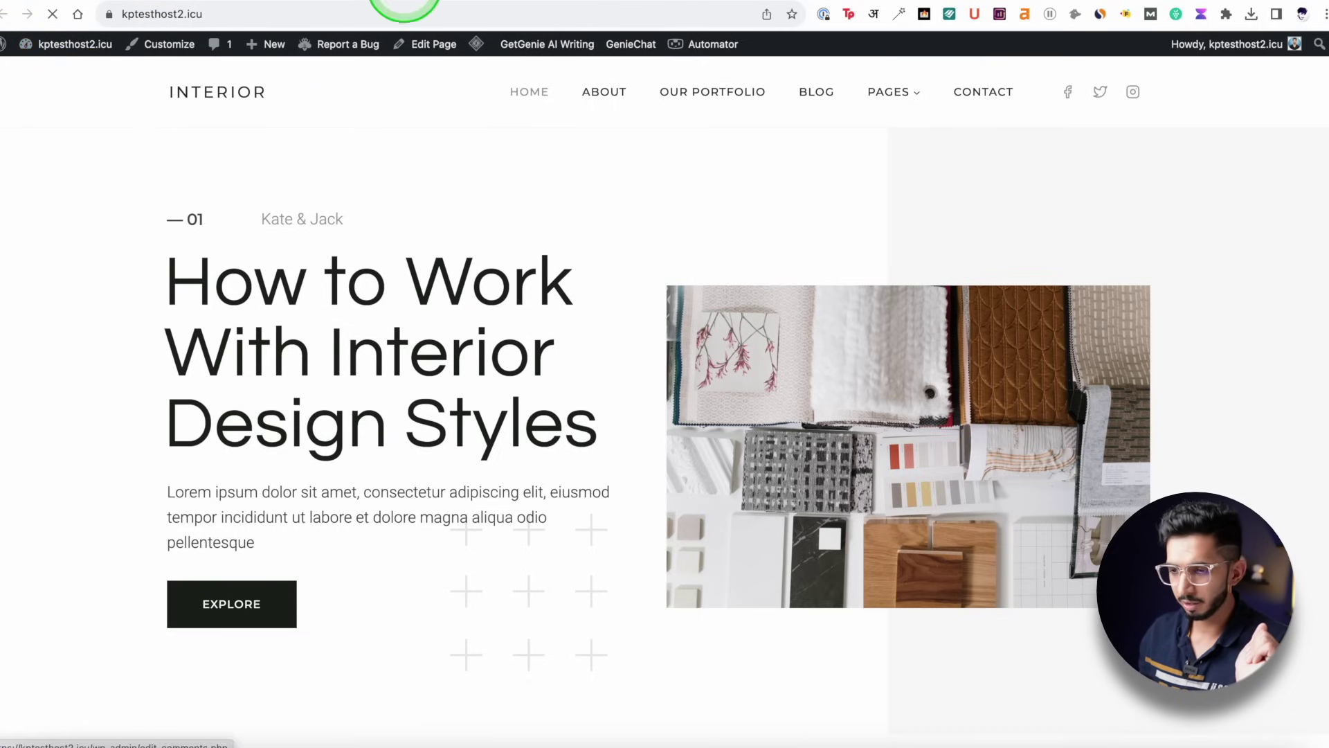
pyautogui.moveTo(53, 92)
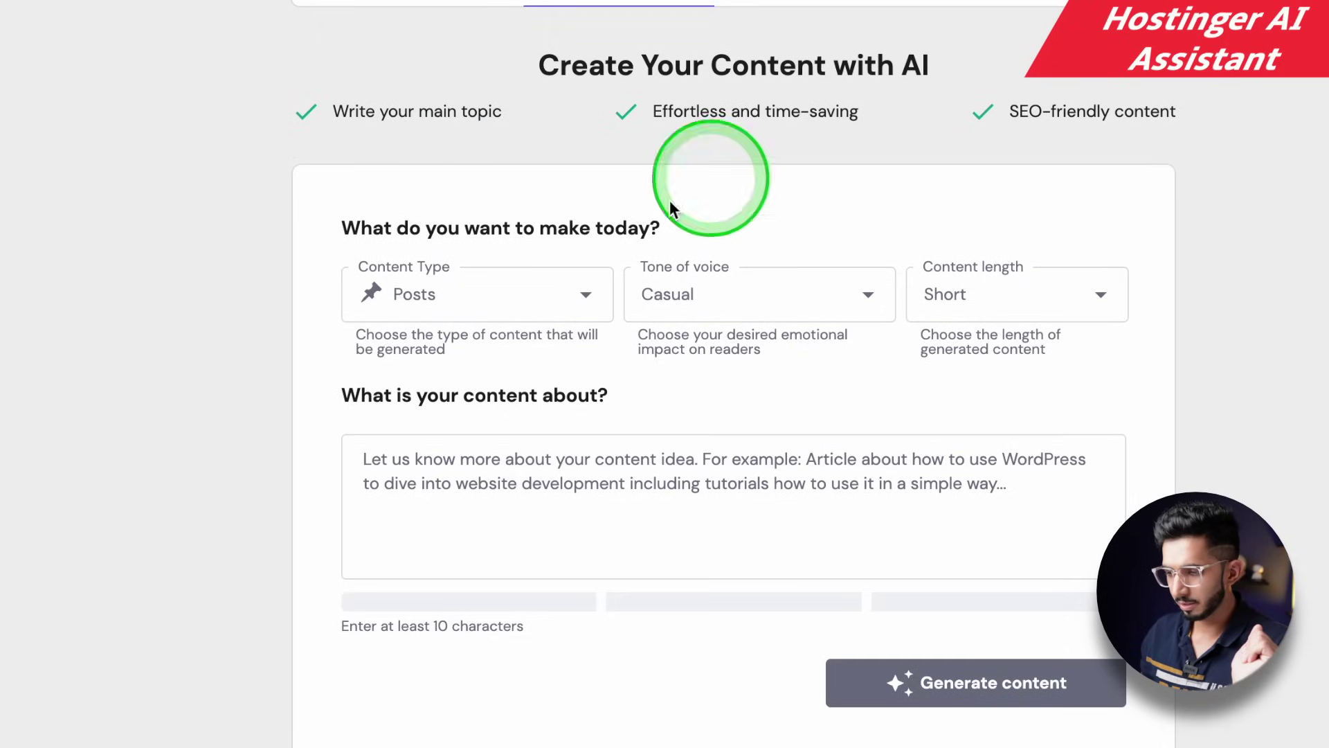
pyautogui.click(533, 296)
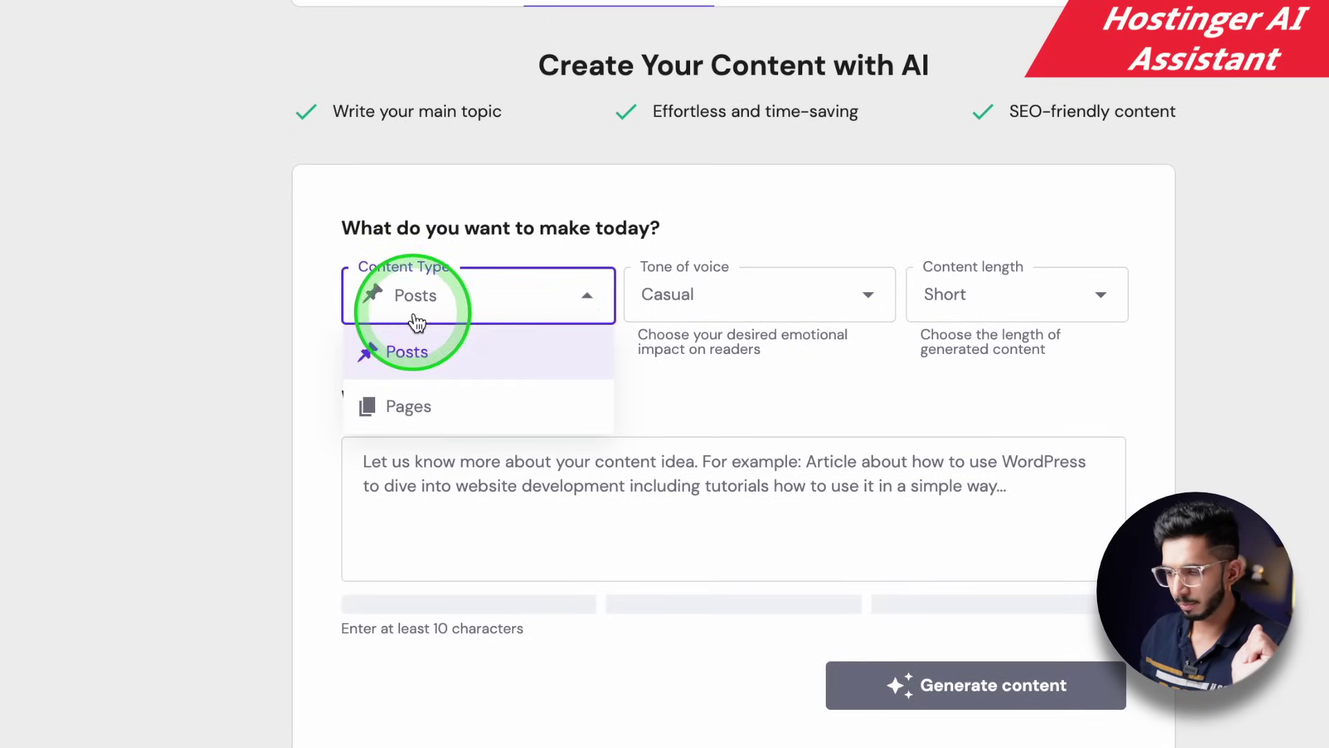
pyautogui.click(677, 299)
pyautogui.click(1021, 283)
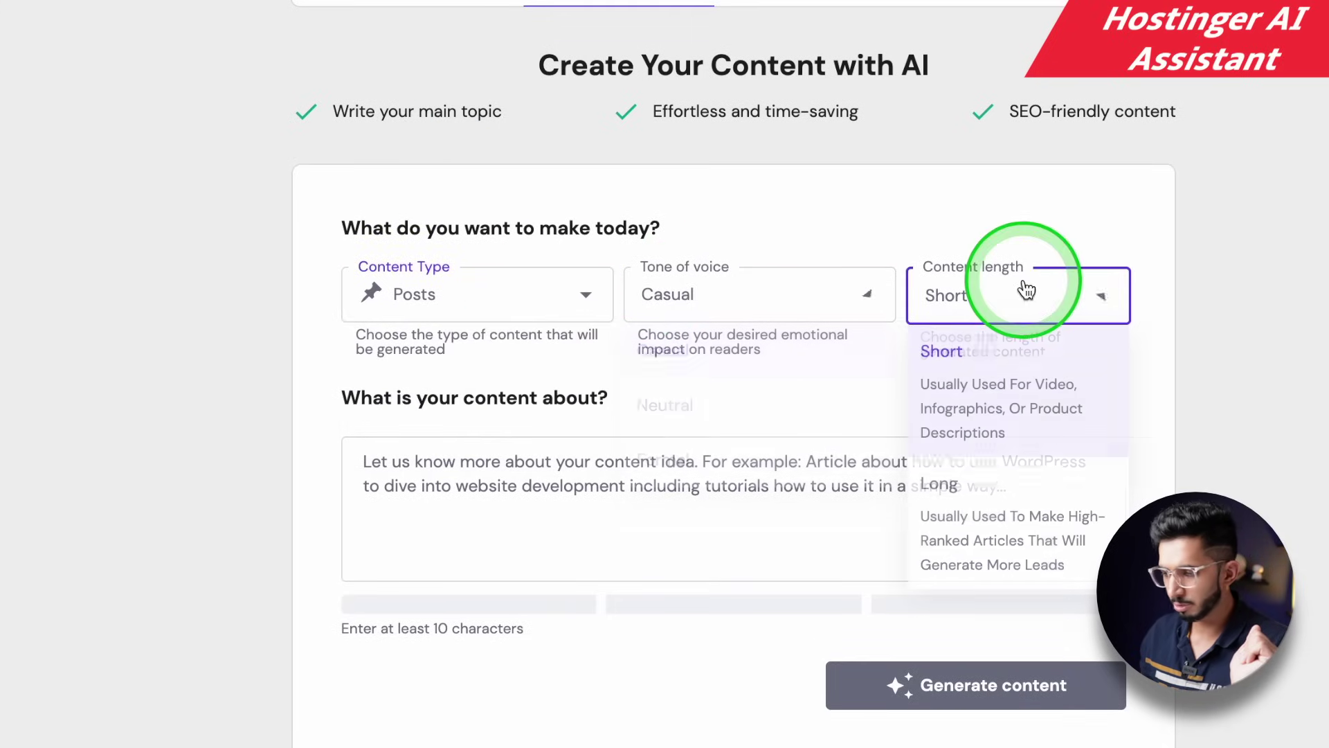
pyautogui.click(978, 484)
# - Enter "Types of coffee beans" as the content idea and generate the content
pyautogui.click(682, 488)
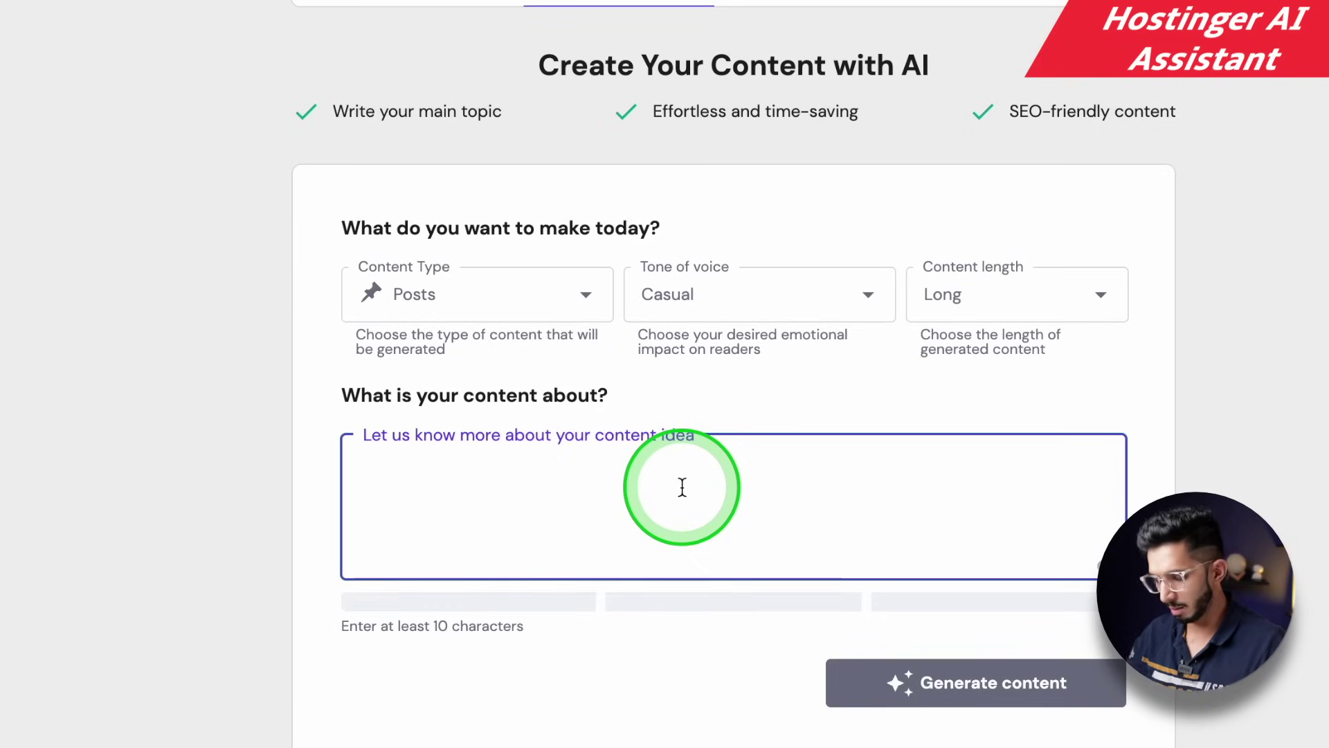
pyautogui.write('Types of coffee beans')
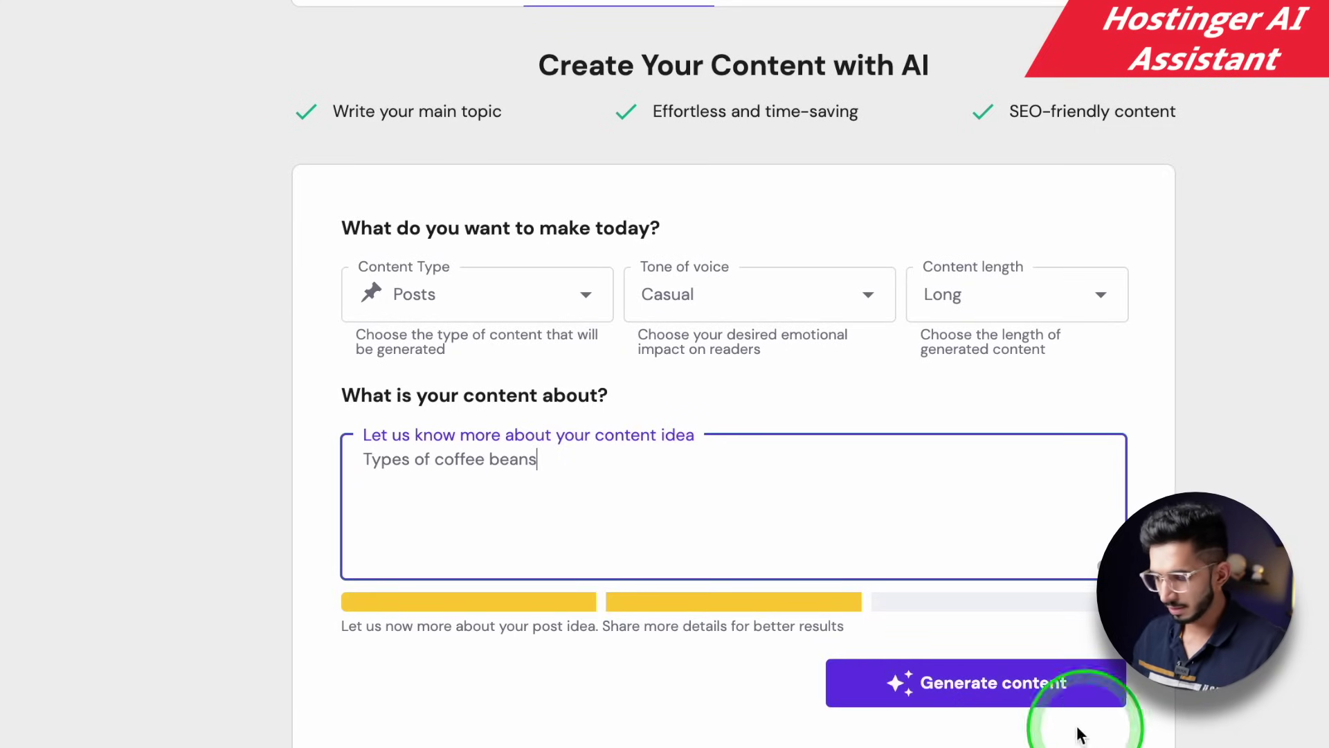
pyautogui.click(1009, 696)
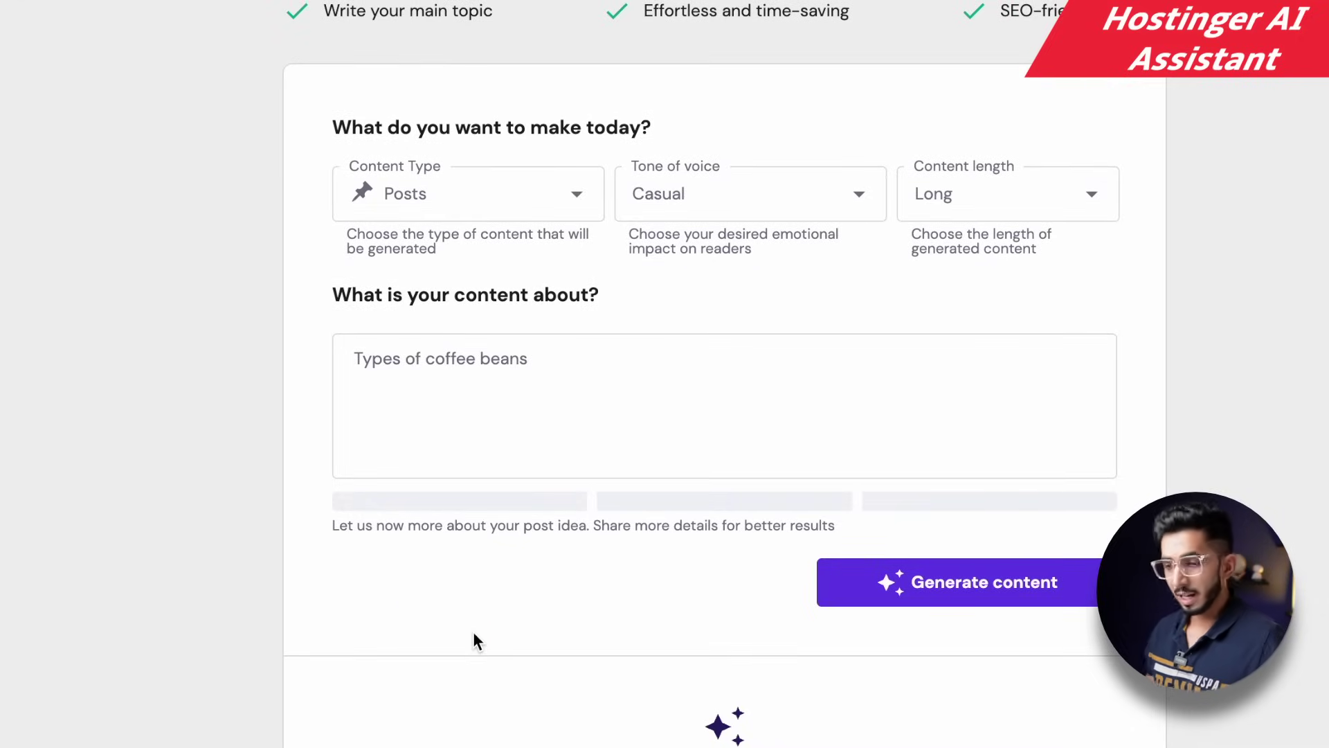
pyautogui.click(439, 188)
pyautogui.click(180, 251)
pyautogui.click(1178, 162)
pyautogui.click(614, 130)
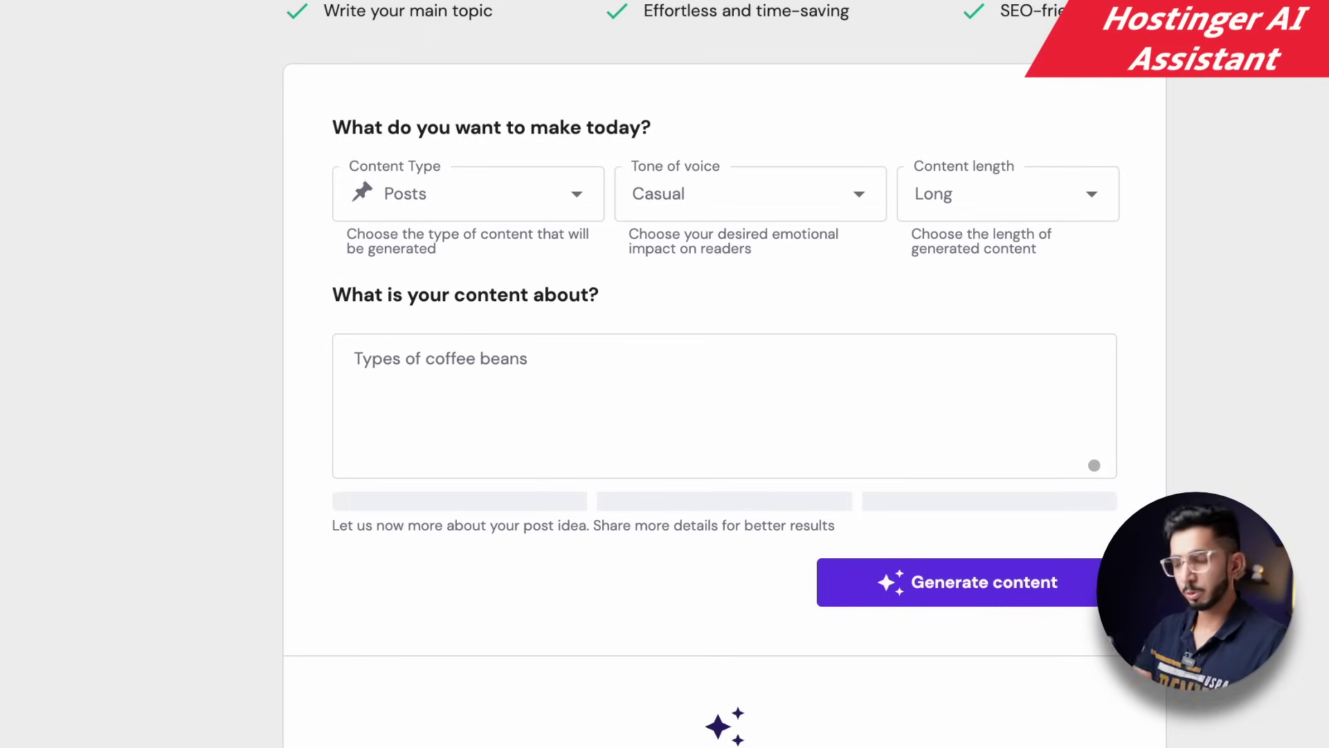
pyautogui.click(522, 39)
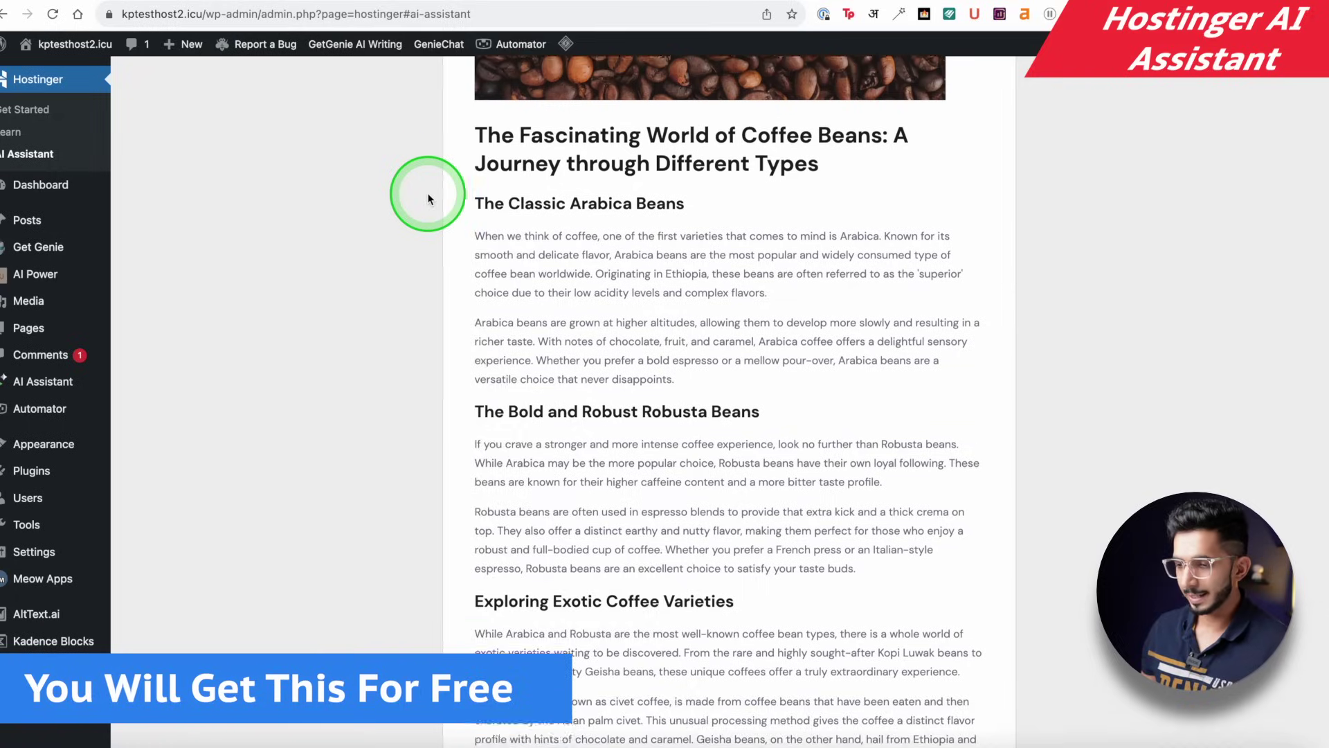
# - Read through the generated coffee bean article, from its featured image to the draft and publish options
pyautogui.scroll(5, 428, 199)
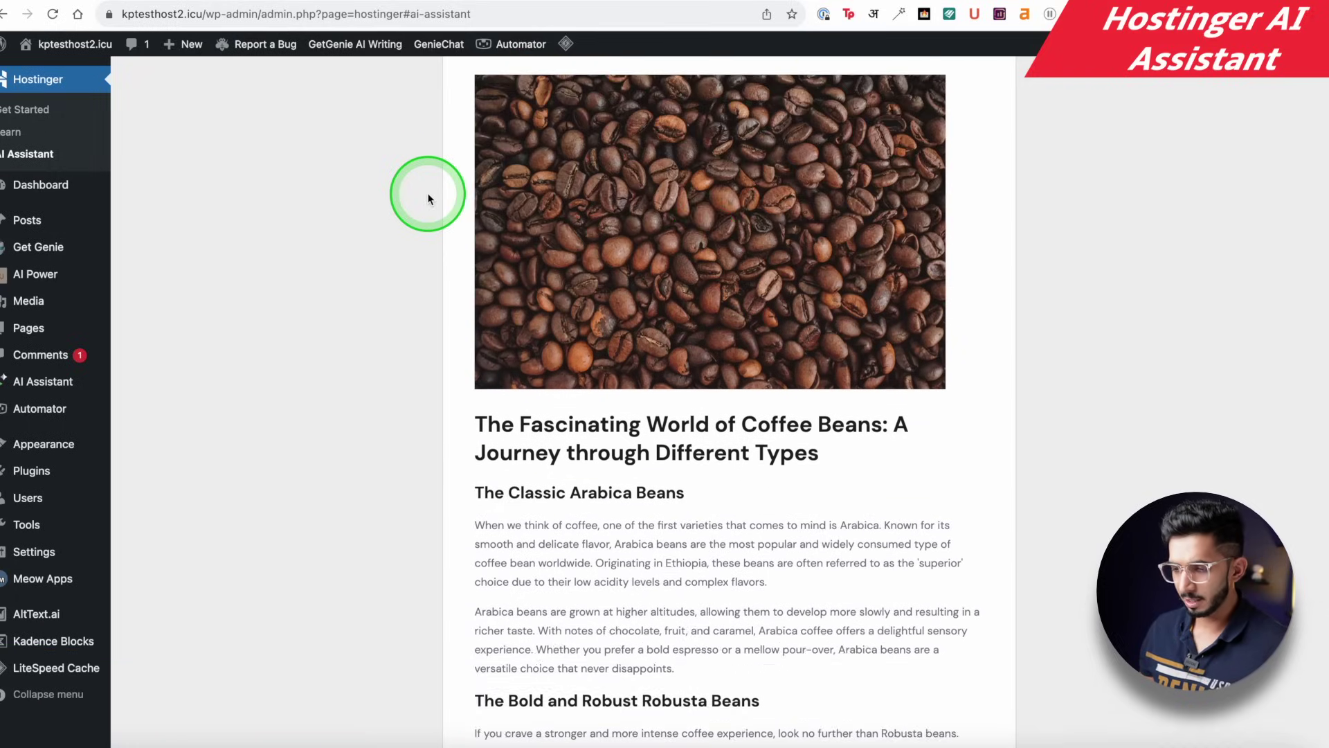
pyautogui.scroll(-1, 495, 359)
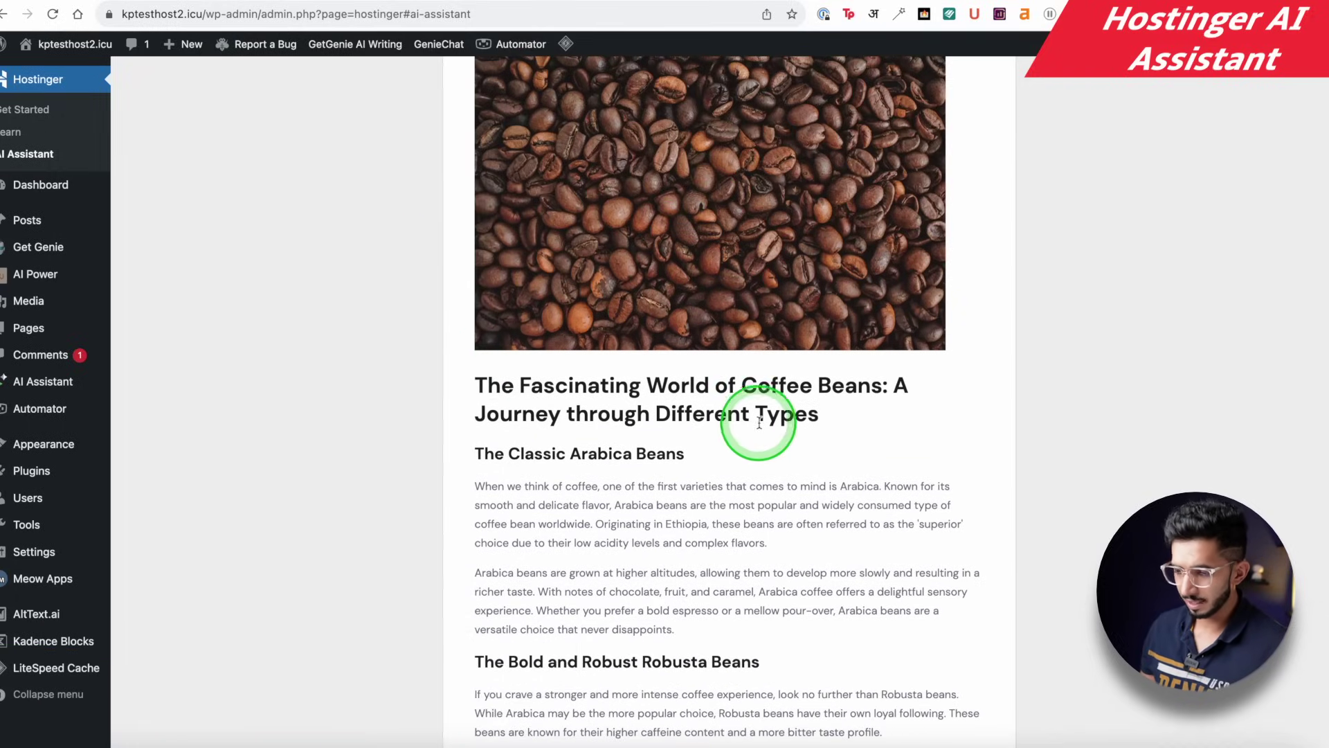
pyautogui.scroll(-4, 542, 365)
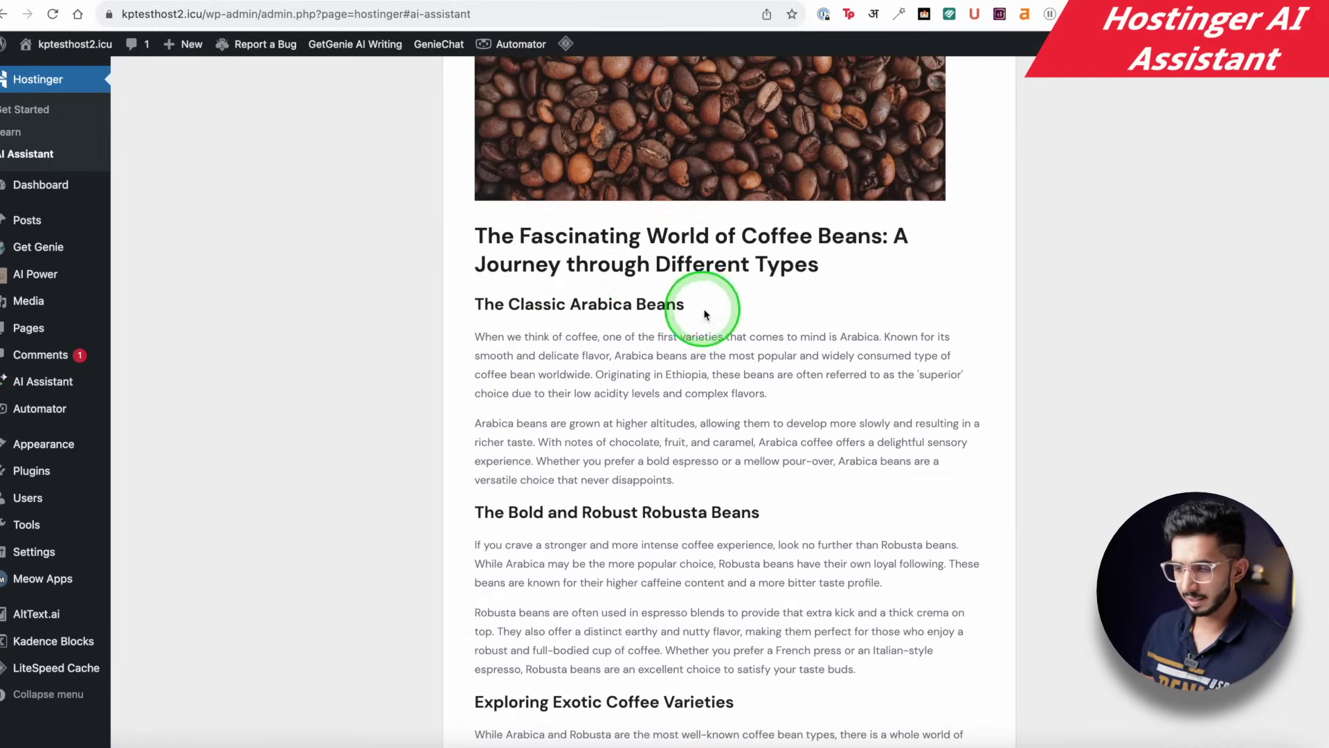
pyautogui.scroll(-8, 705, 313)
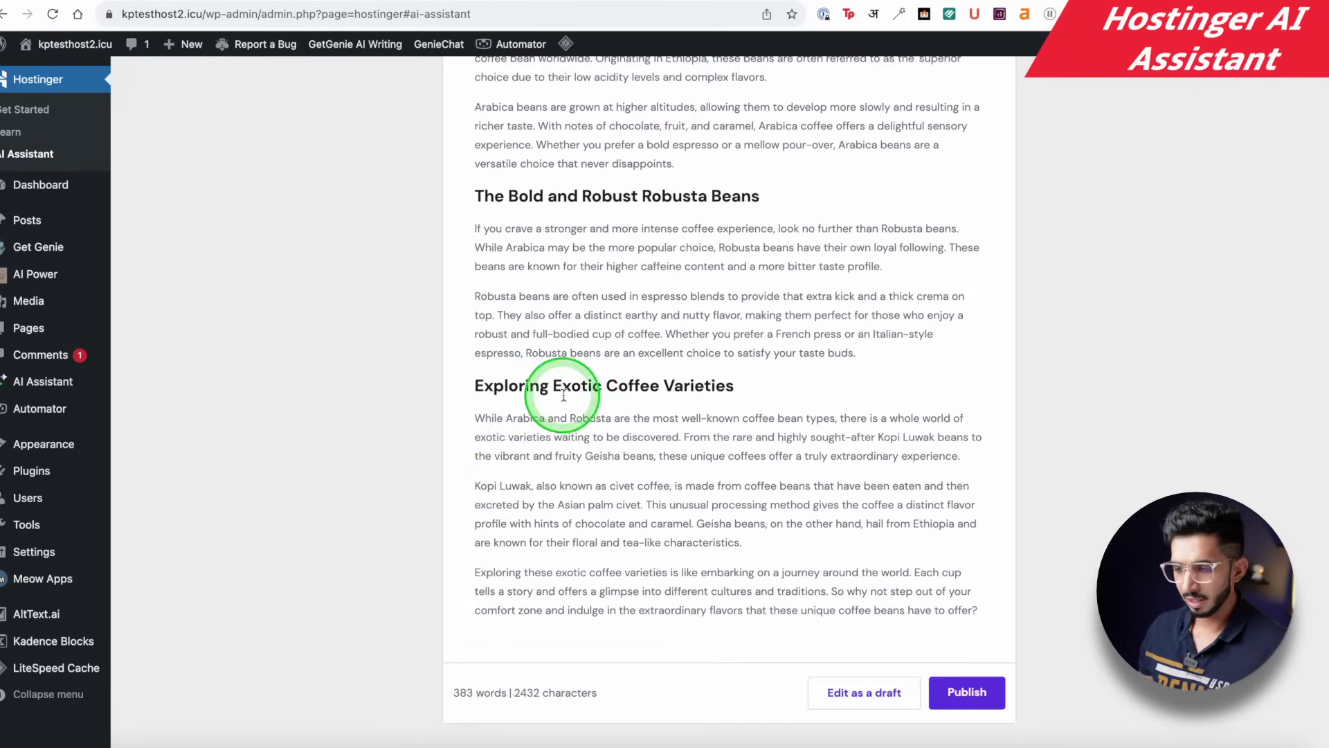
pyautogui.scroll(-1, 564, 395)
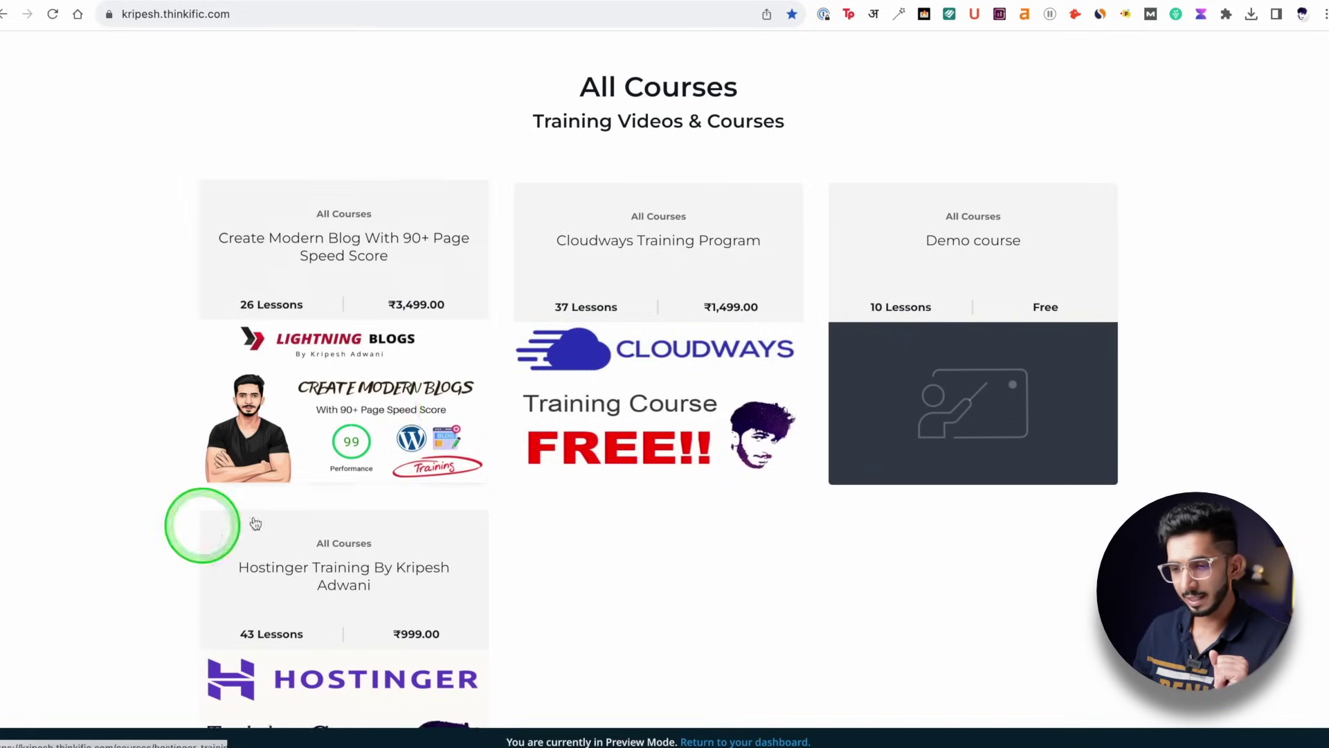
# - Look over the list of all courses on the Thinkific training site
pyautogui.scroll(-3, 377, 251)
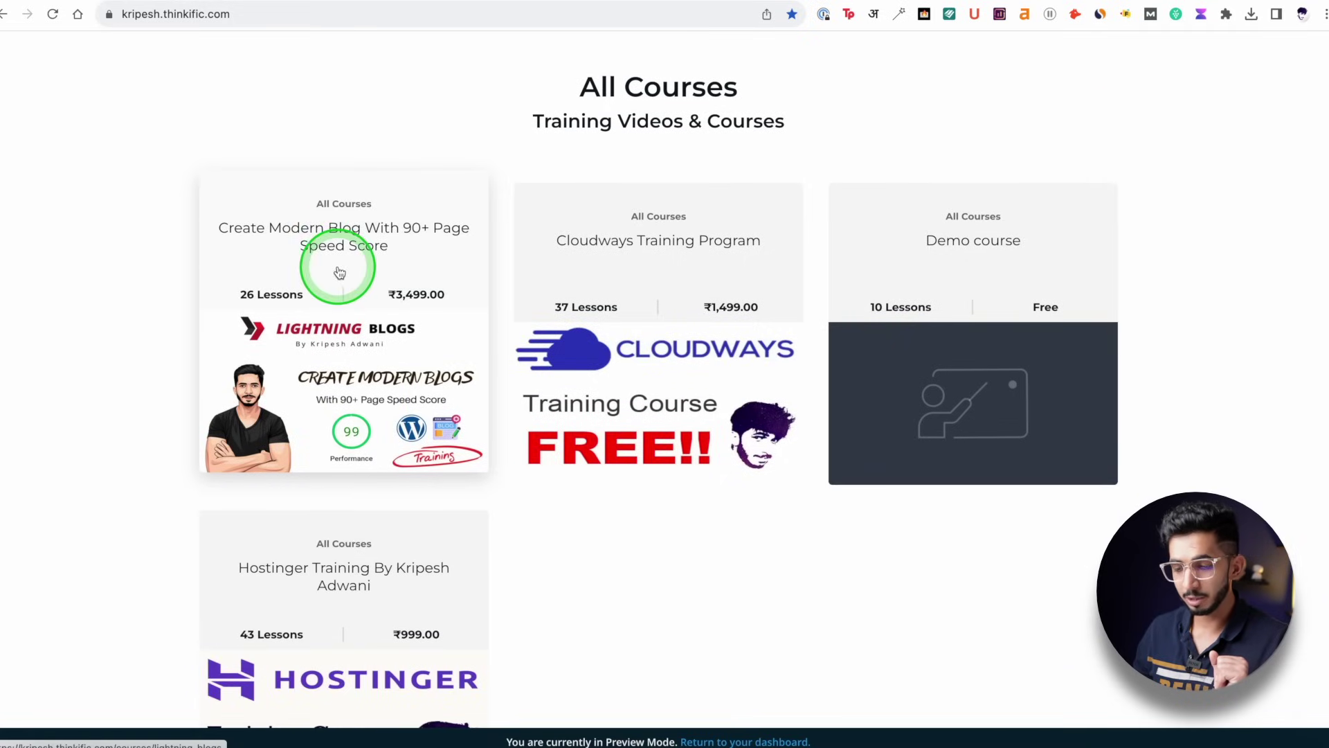